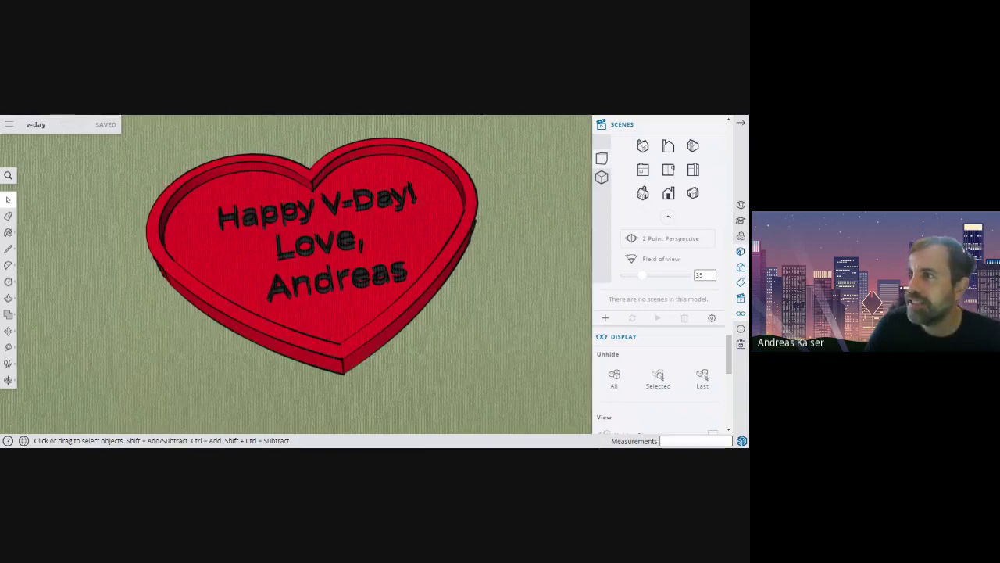
mouse_move(473, 297)
middle_mouse_down()
mouse_move(398, 252)
mouse_move(475, 288)
middle_mouse_up()
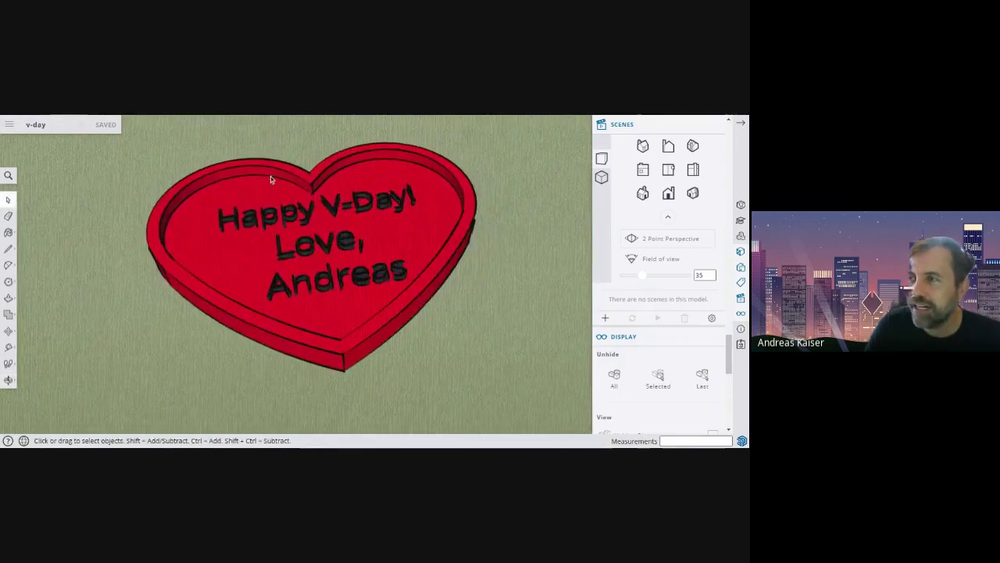
middle_click_drag(382, 274, 442, 196)
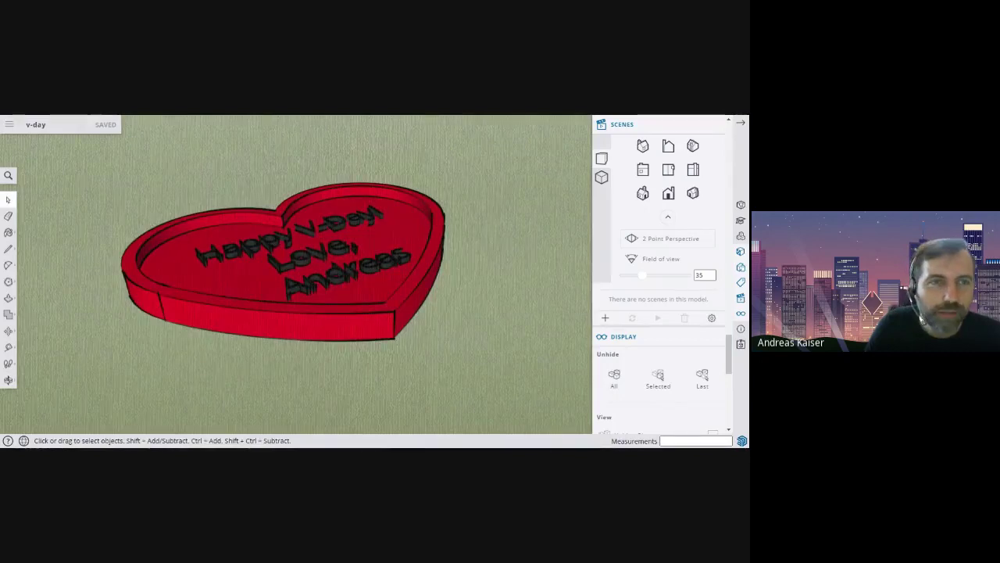
- Switch to the blank Untitled model and set the camera to the standard top view
left_click(403, 110)
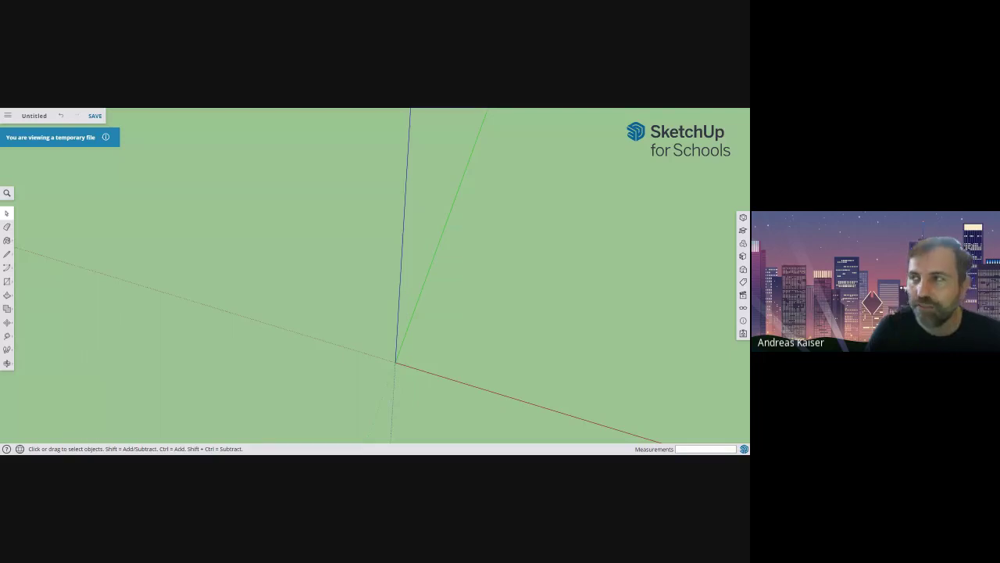
middle_click_drag(453, 289, 583, 376)
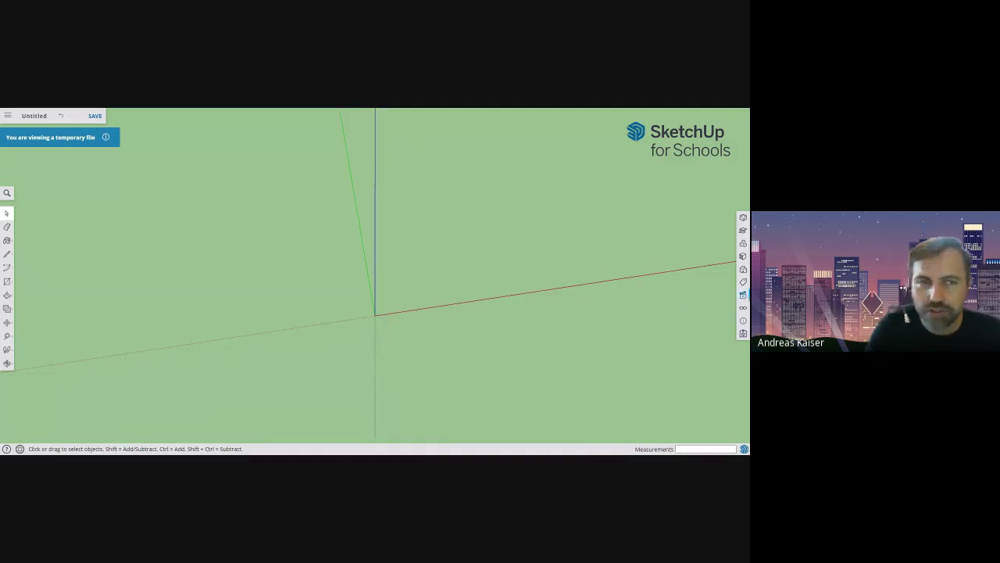
left_click(743, 294)
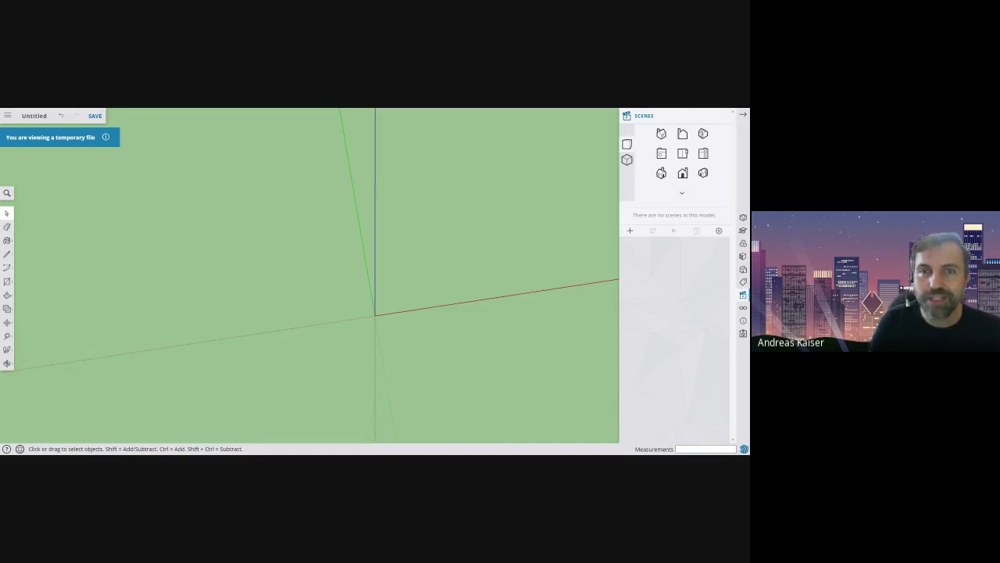
left_click(685, 155)
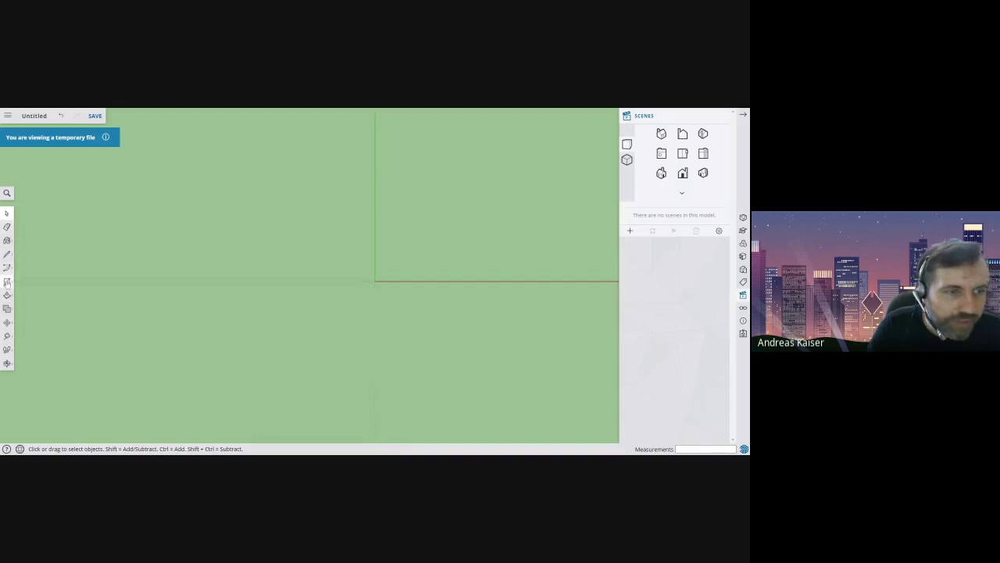
- Draw a five-sided polygon centred on the origin with one vertex on the green axis and an inscribed radius of 2'
left_click(7, 282)
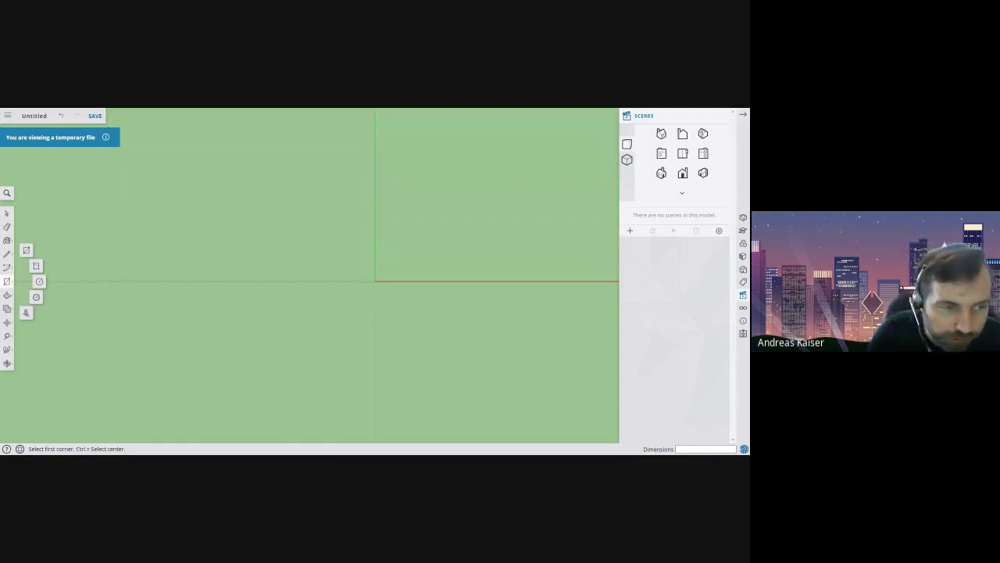
left_click(36, 297)
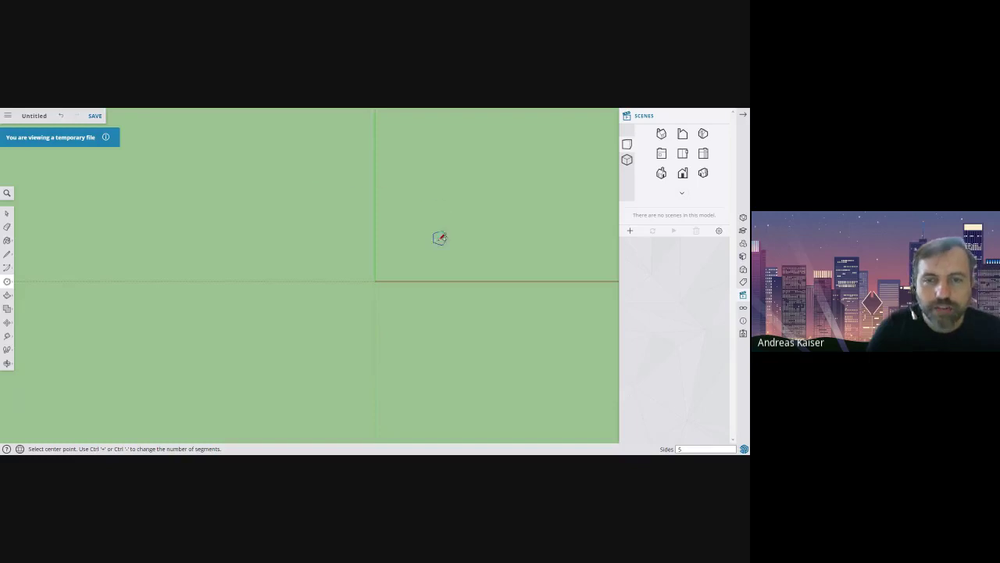
left_click(375, 280)
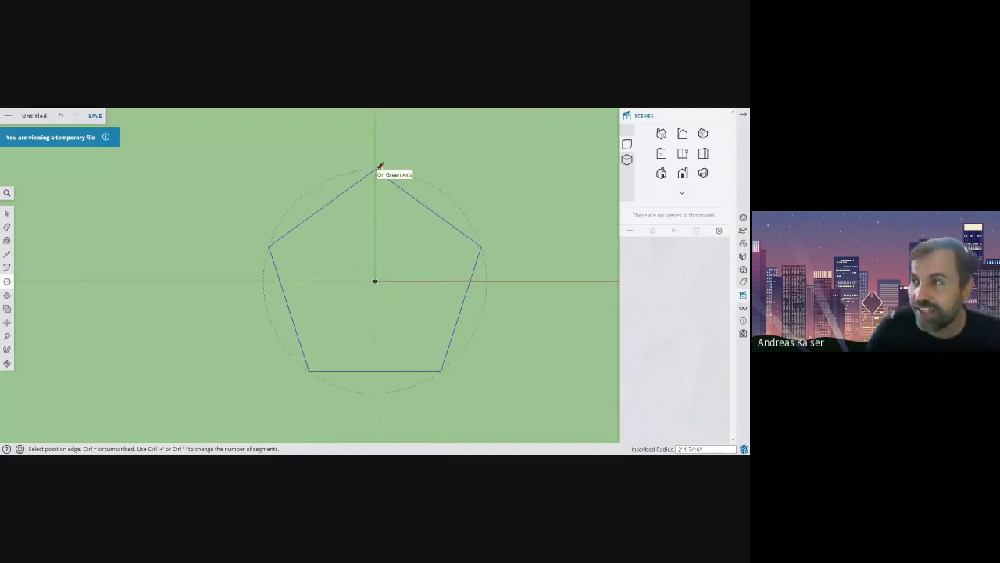
type("2'")
key("Return")
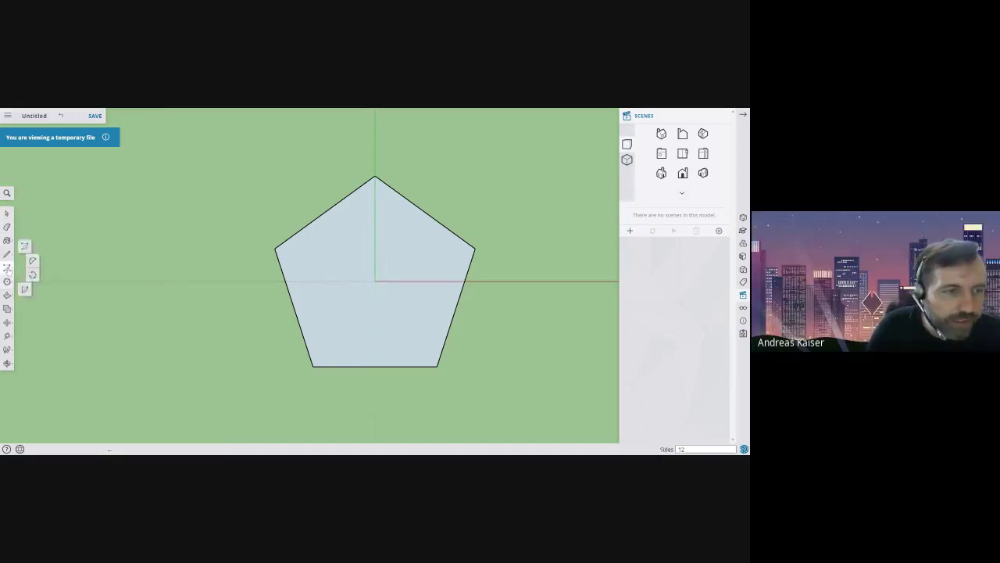
- Try a two-point arc bulged outward to a half circle on the pentagon's upper-left edge, and undo it
left_click(34, 275)
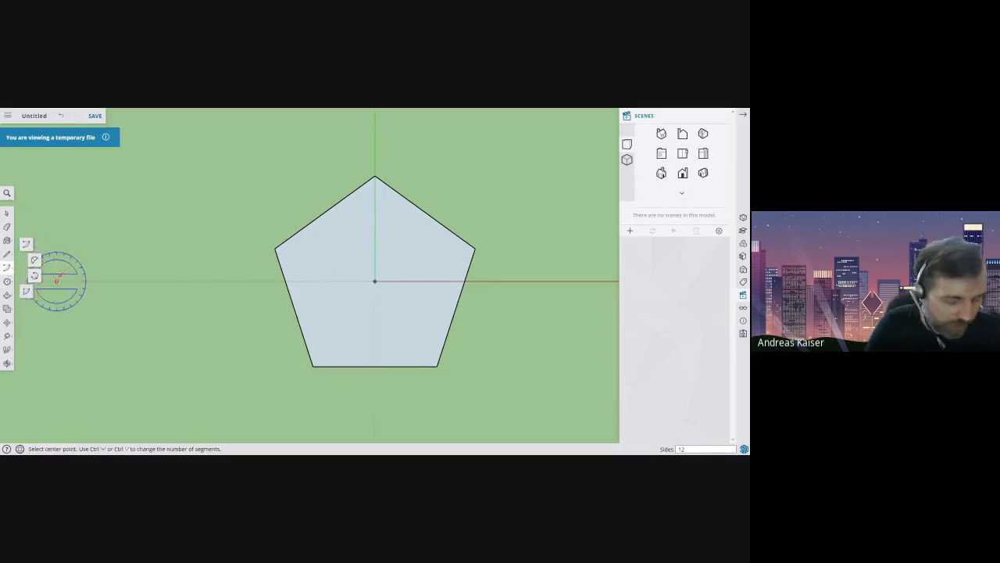
left_click(8, 213)
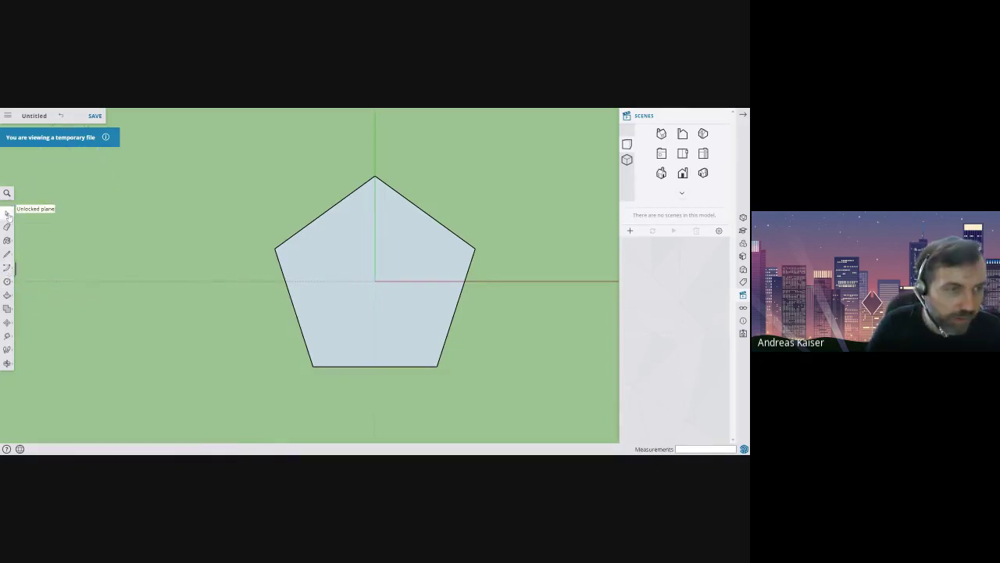
left_click(7, 267)
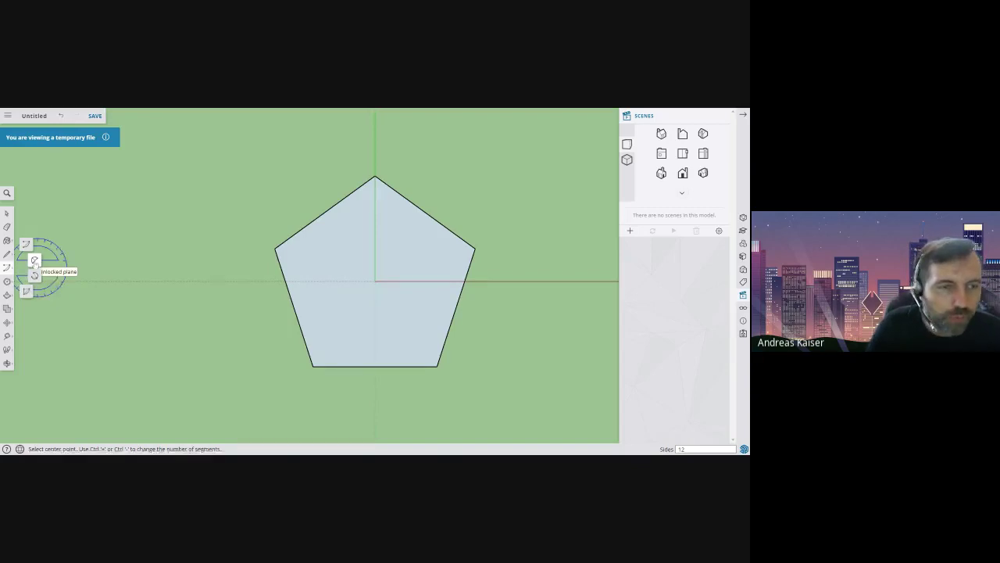
left_click(34, 261)
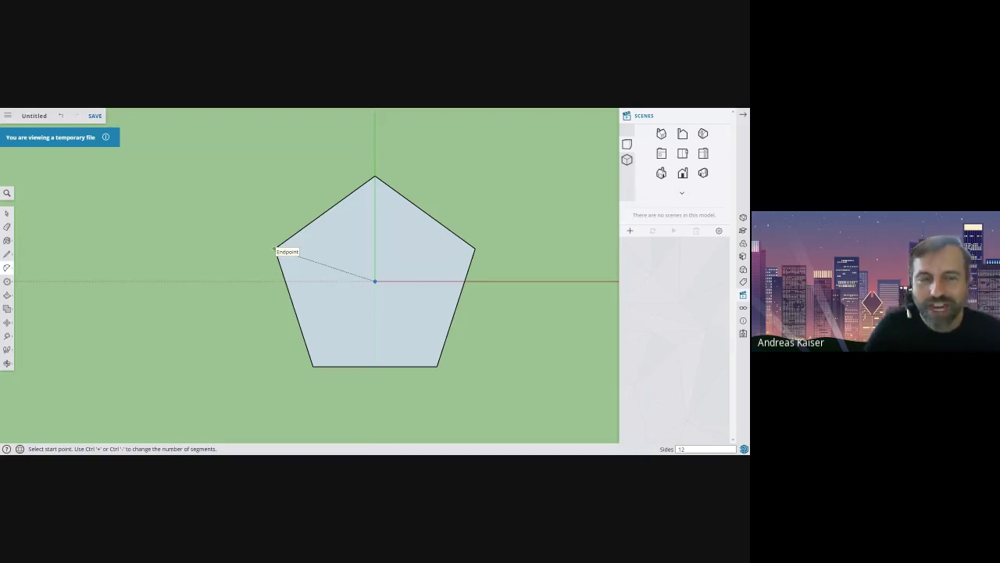
left_click(275, 249)
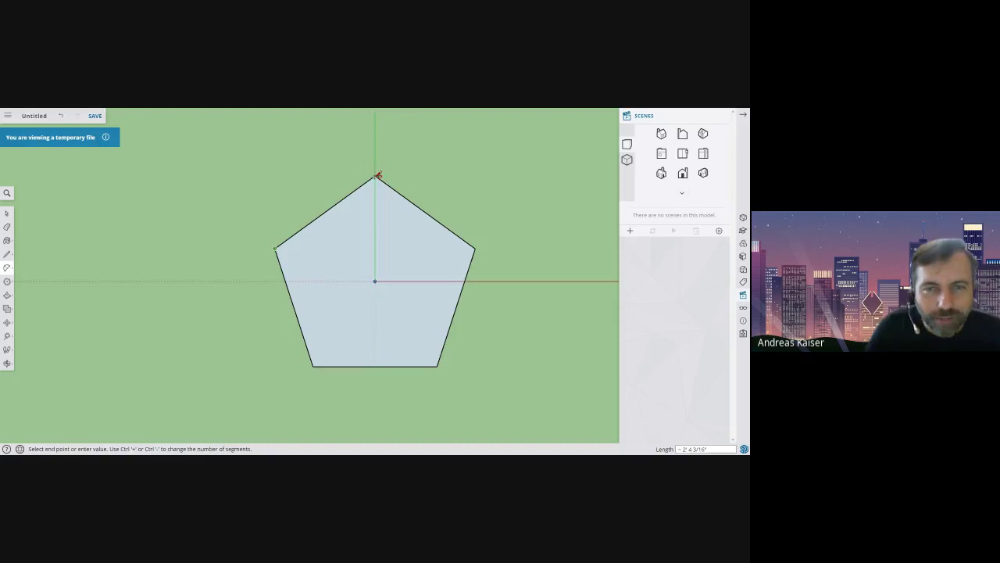
left_click(376, 176)
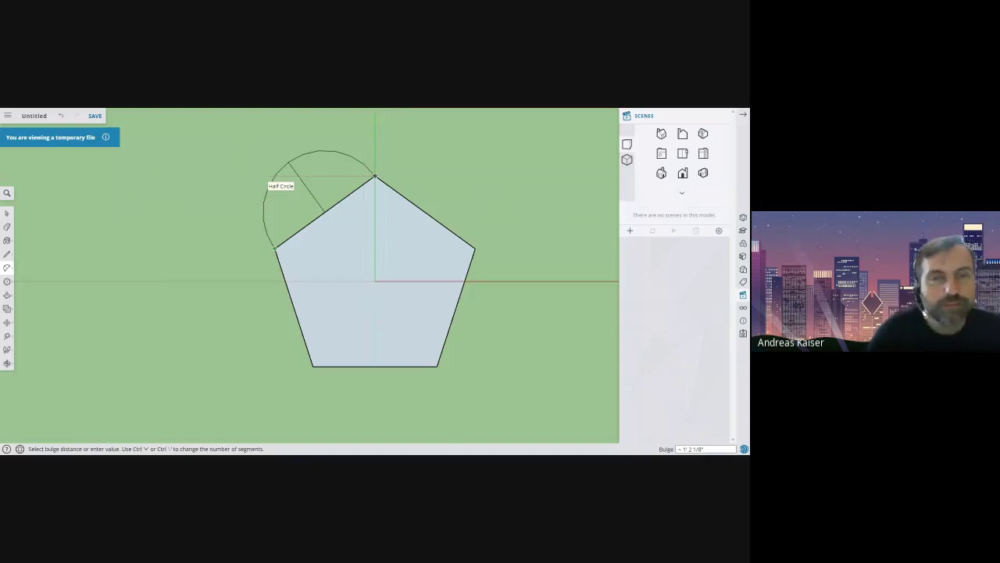
left_click(267, 182)
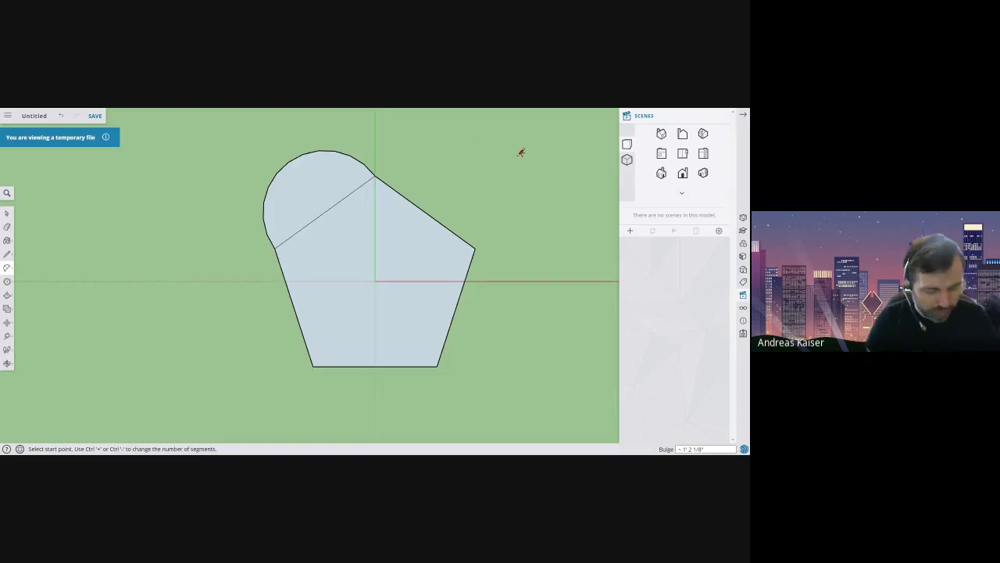
key("ctrl+z")
- Draw 20-segment two-point arcs as outward half circles on the pentagon's two upper edges
left_click(275, 249)
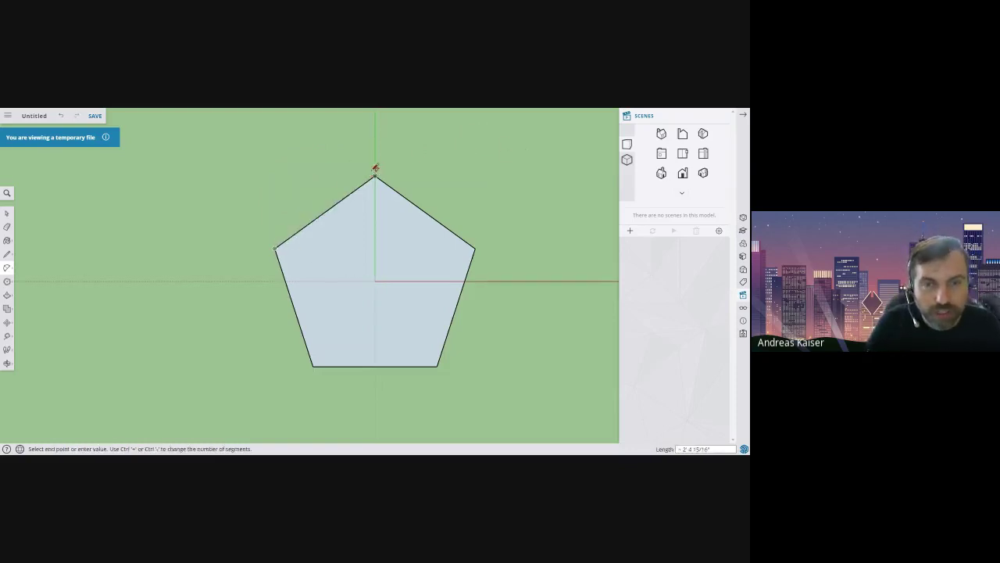
left_click(375, 173)
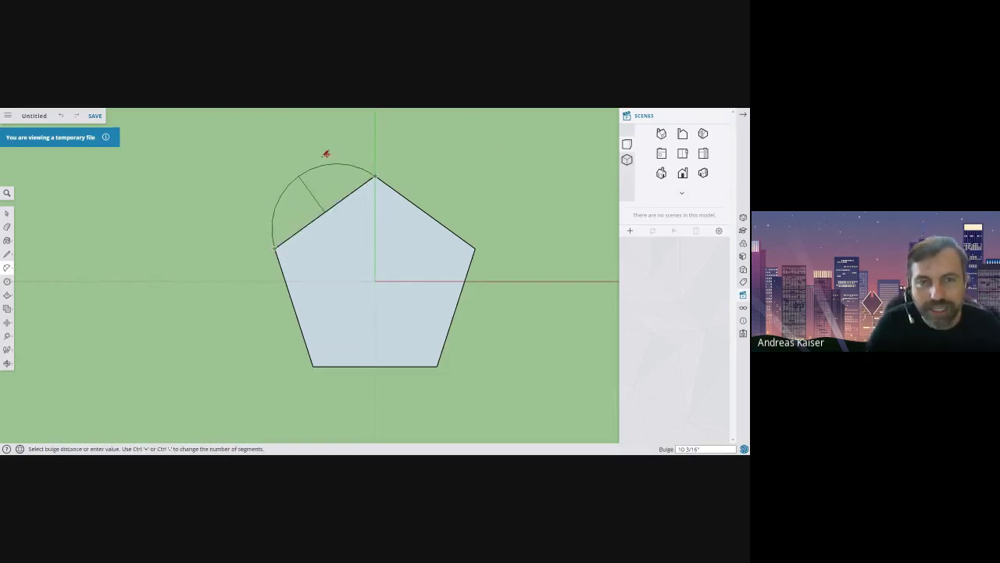
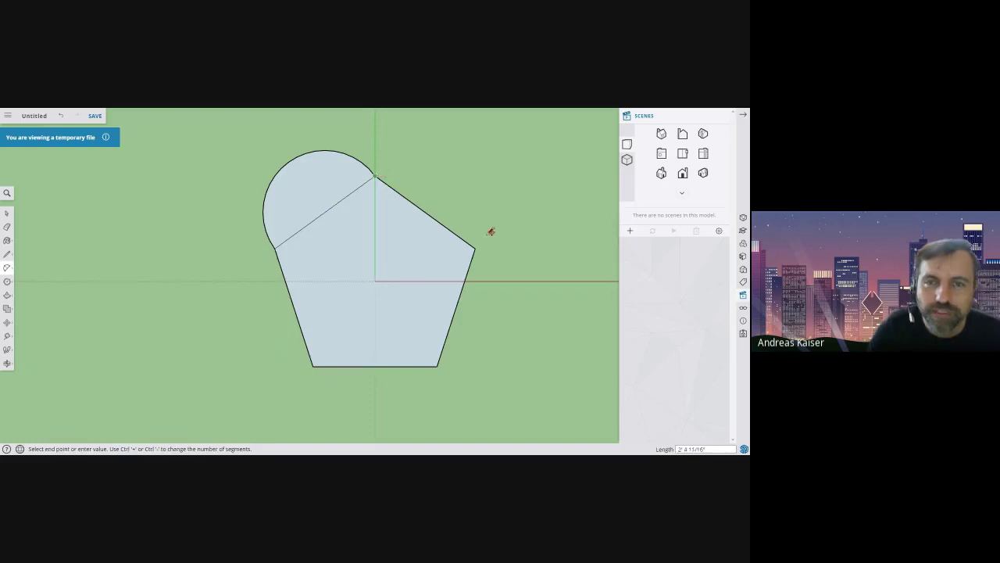
left_click(476, 249)
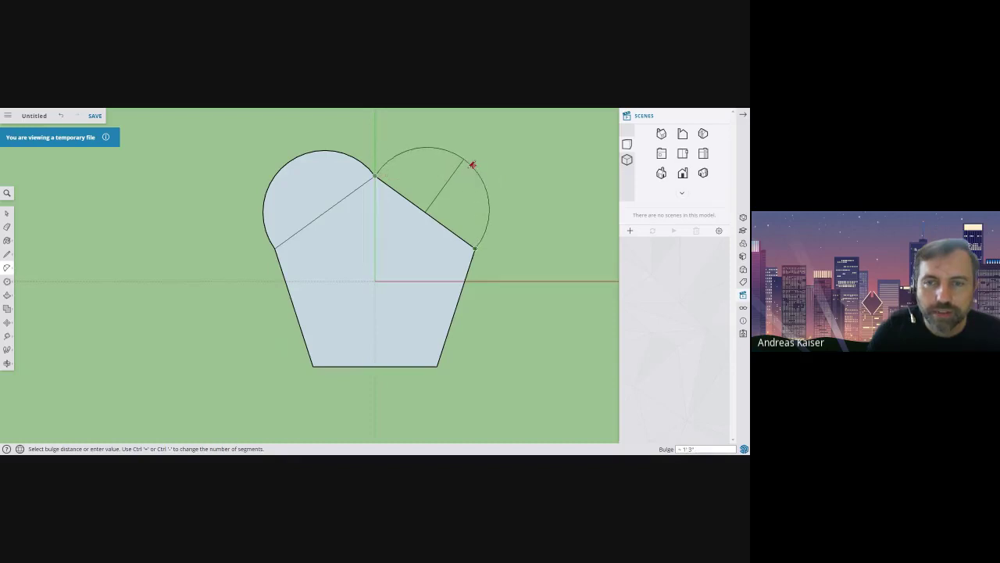
left_click(472, 168)
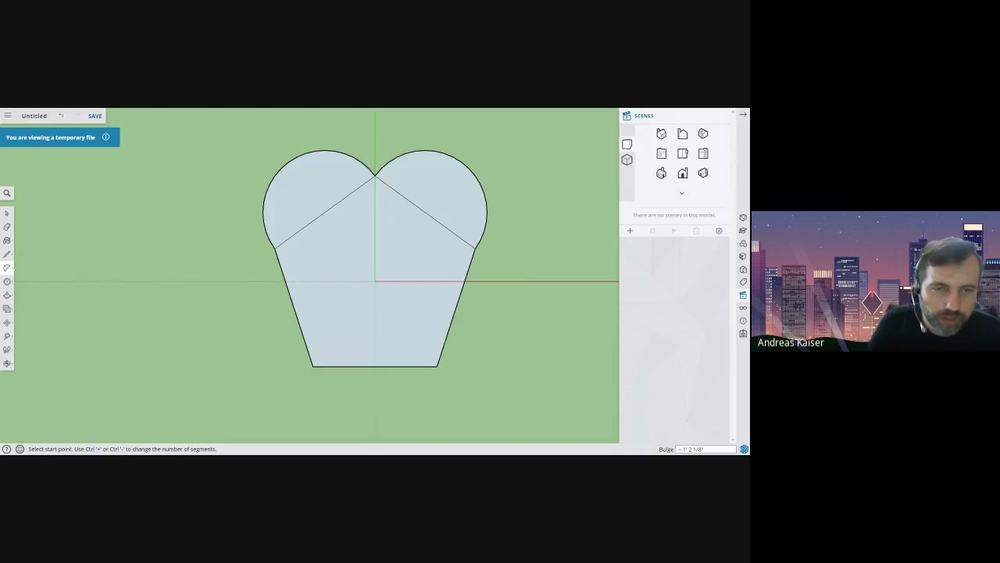
- Draw straight lines from the pentagon's left and right corners to the midpoint of its bottom edge
left_click(8, 254)
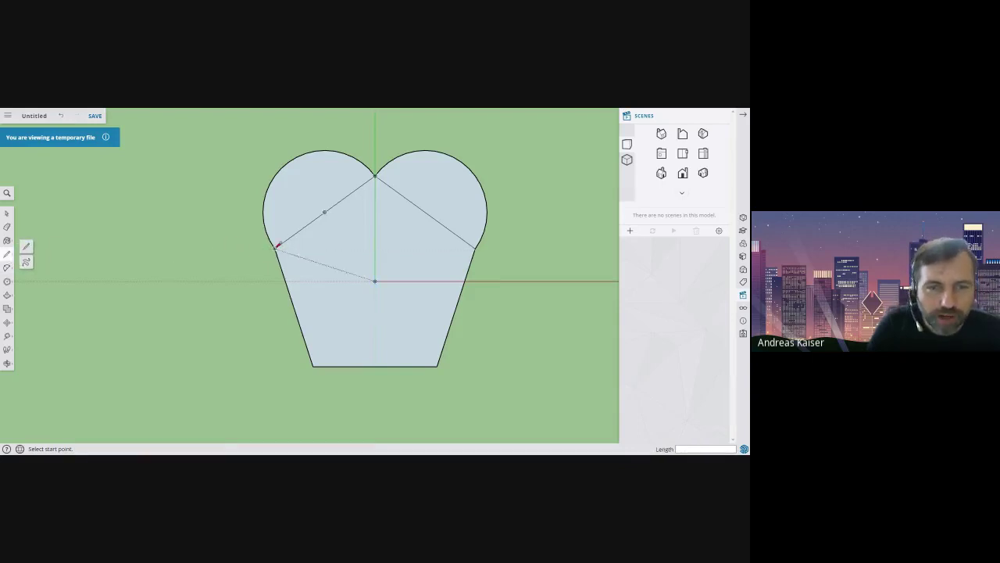
left_click(276, 247)
left_click(375, 366)
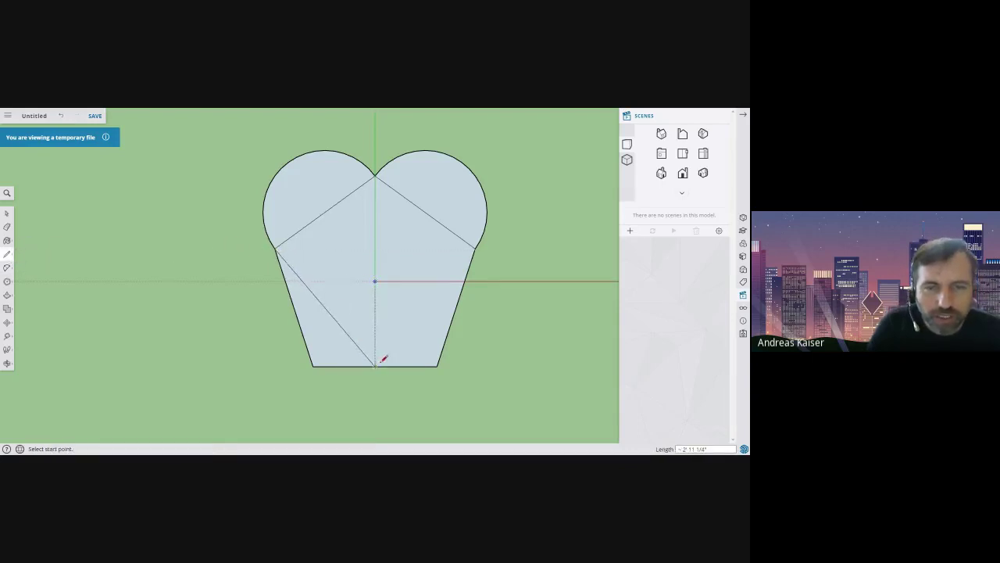
left_click(475, 247)
left_click(378, 365)
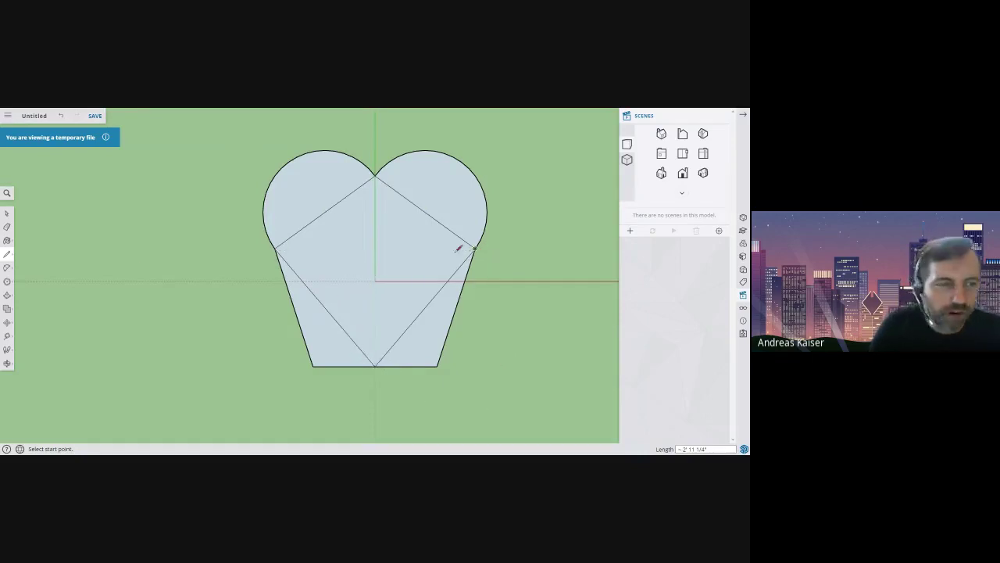
- Draw two-point arcs from the left and right corners to the bottom midpoint, each bulging outward 1"
left_click(34, 260)
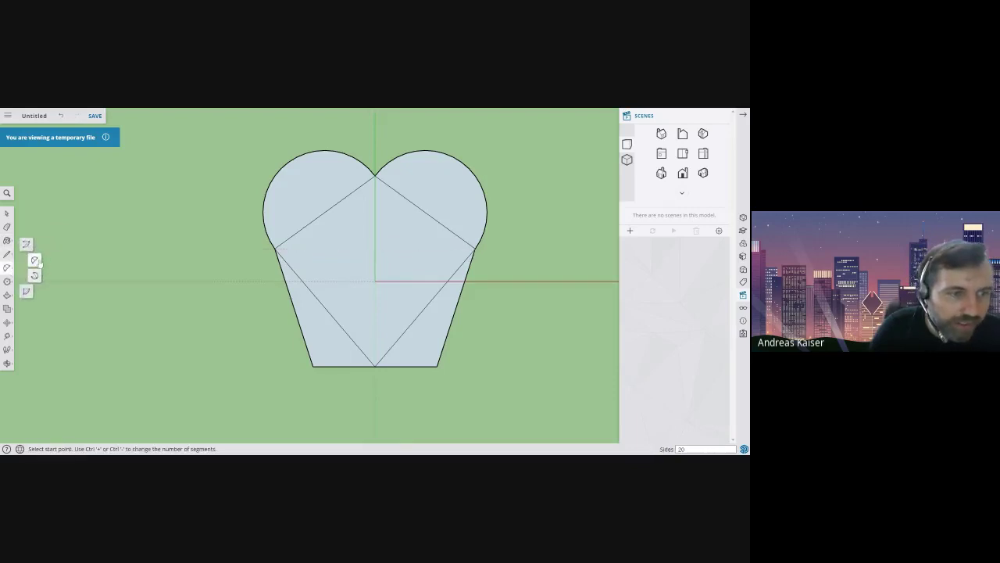
left_click(276, 249)
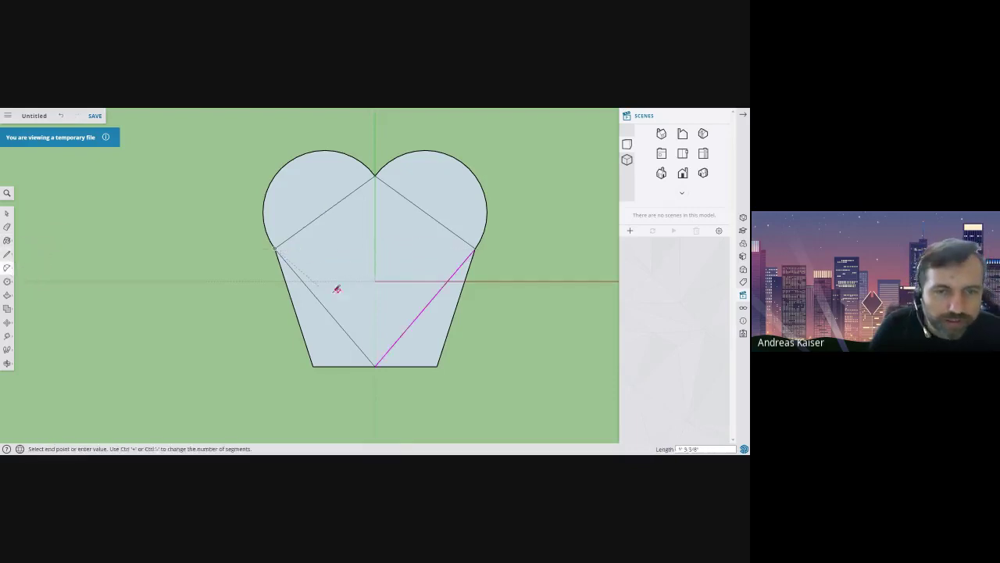
left_click(376, 365)
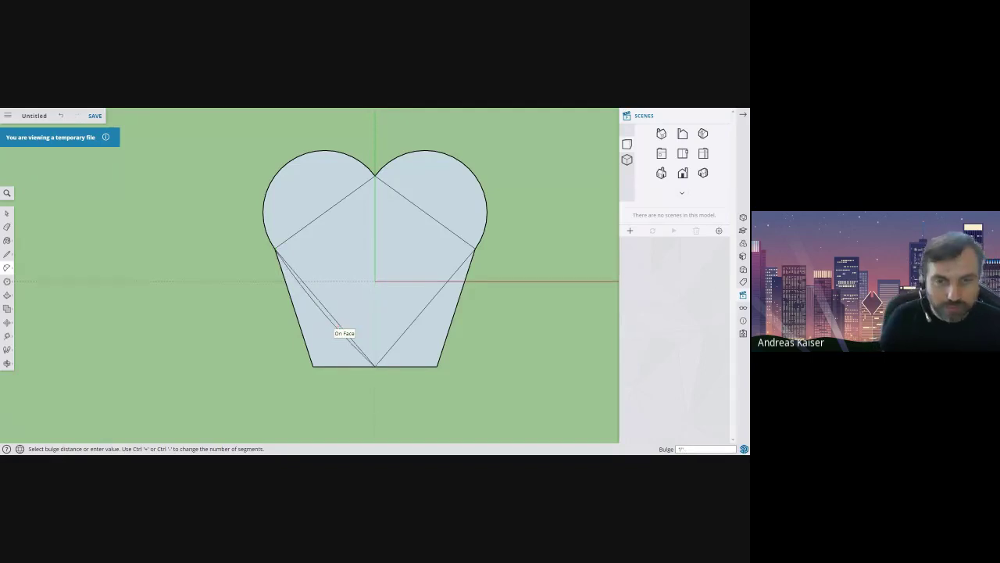
left_click(337, 328)
left_click(375, 365)
left_click(474, 249)
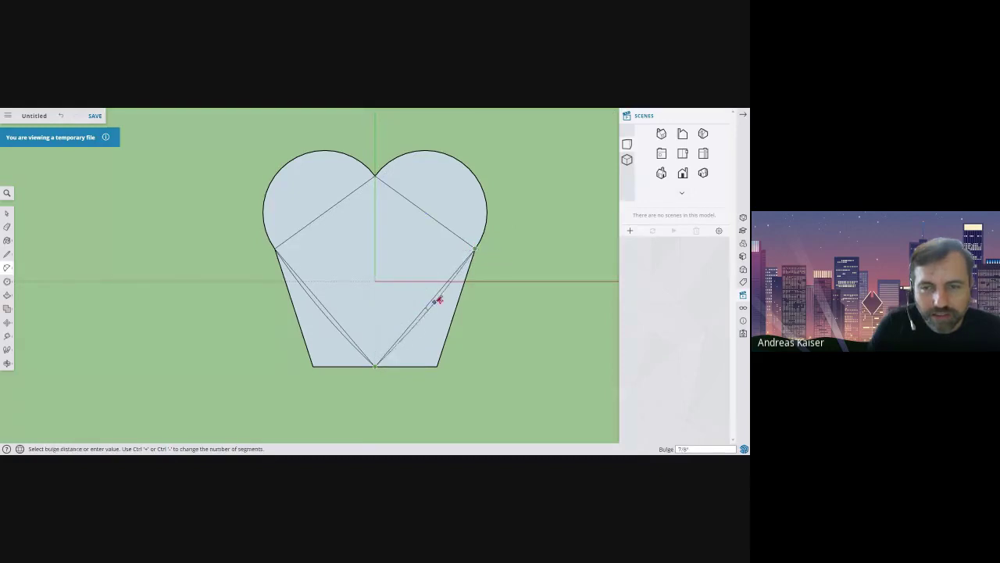
left_click(443, 305)
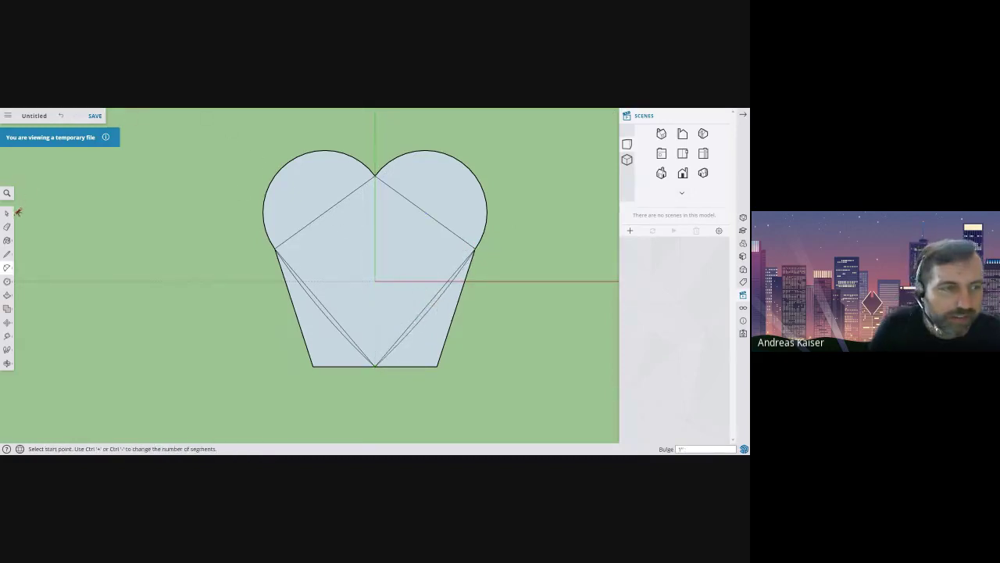
- Delete the pentagon's two upper edges that separate the half circles from the heart's body
left_click(7, 226)
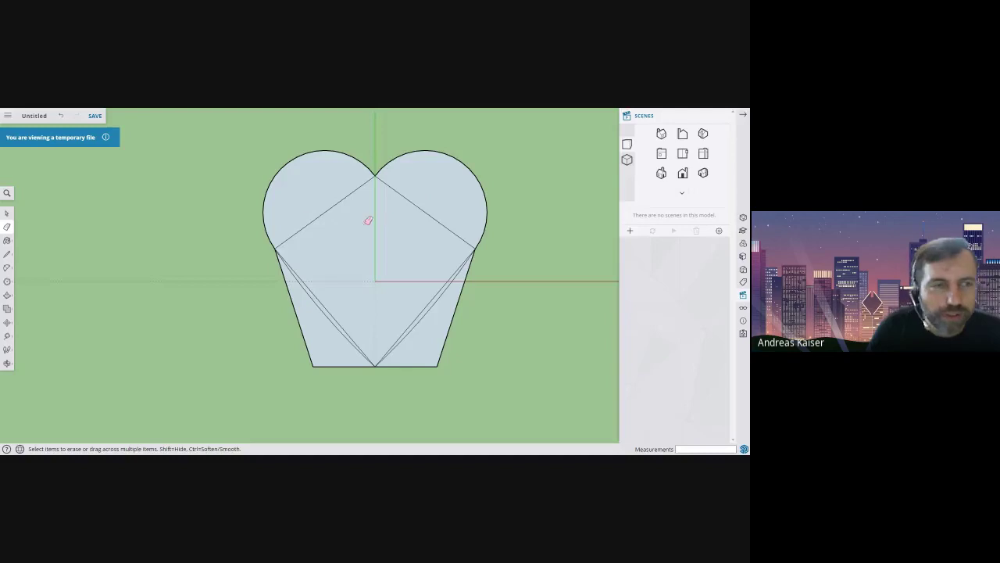
left_click(7, 213)
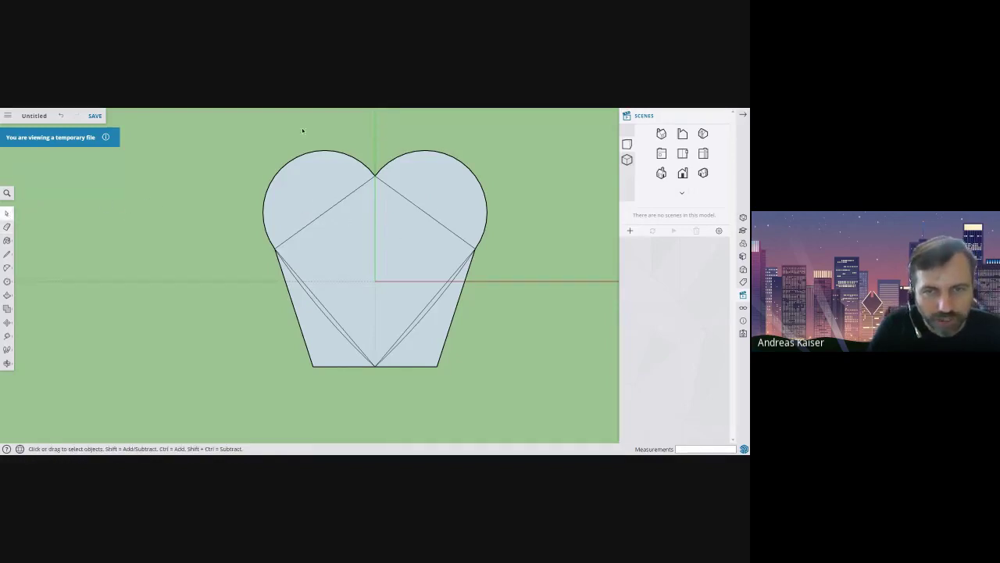
left_click(354, 196)
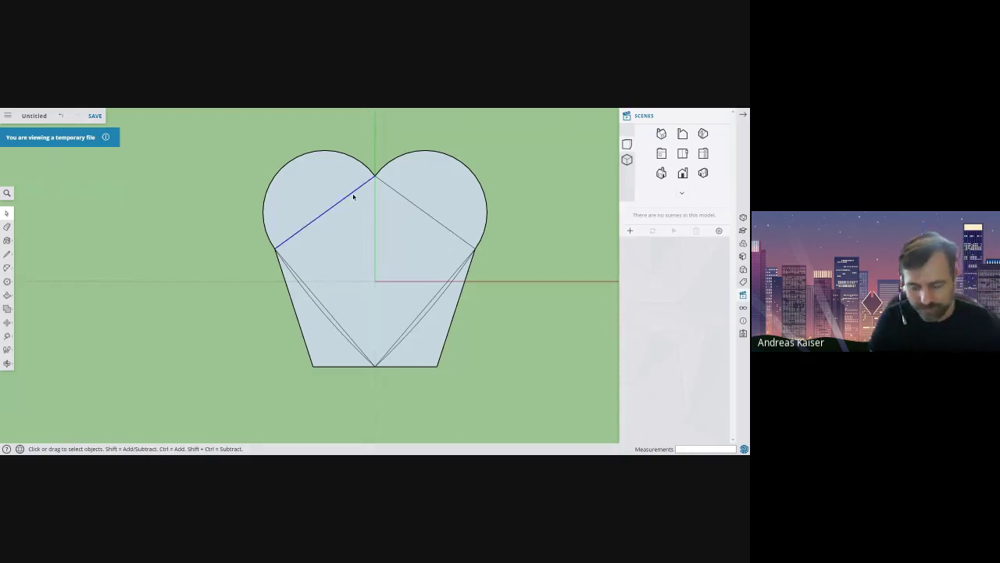
key("Delete")
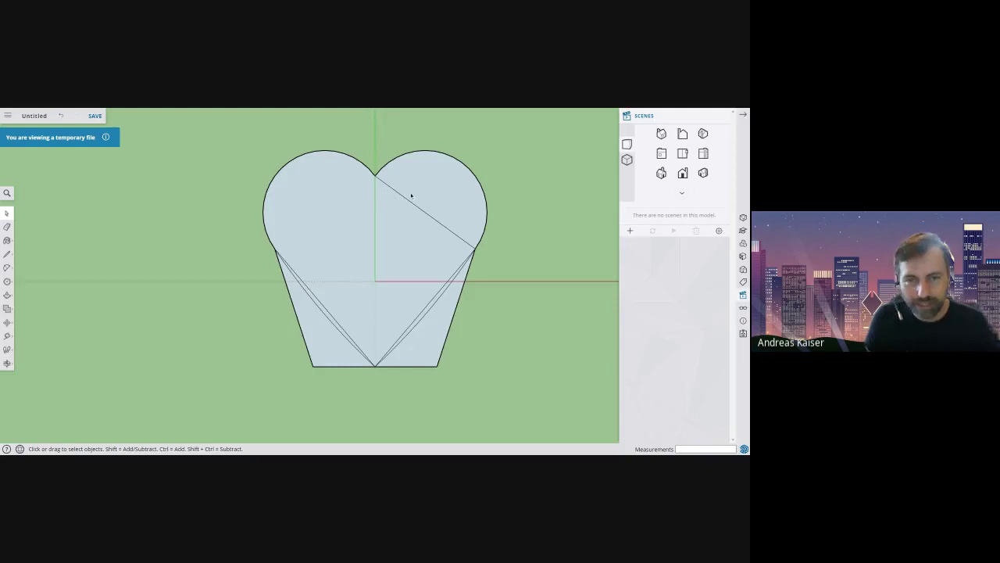
left_click(410, 201)
key("Delete")
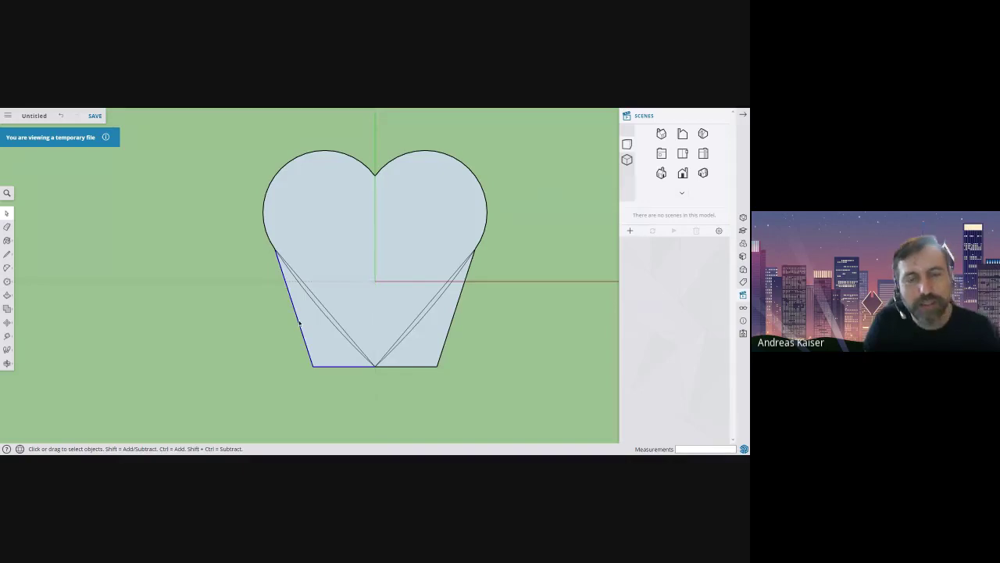
- Delete the pentagon's remaining lower side and bottom edges and the two straight lines beside the heart's lower arcs
key("Delete")
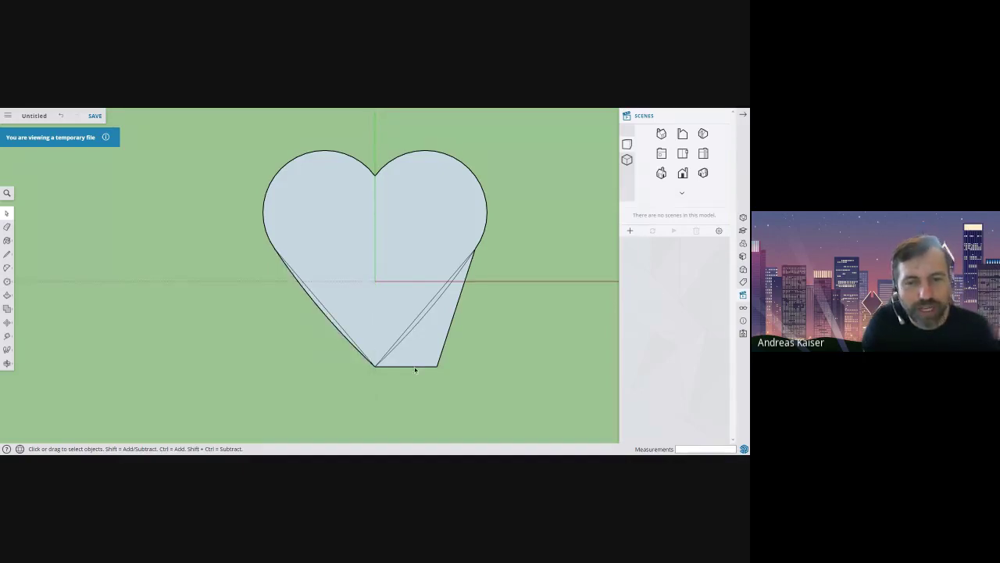
key("Delete")
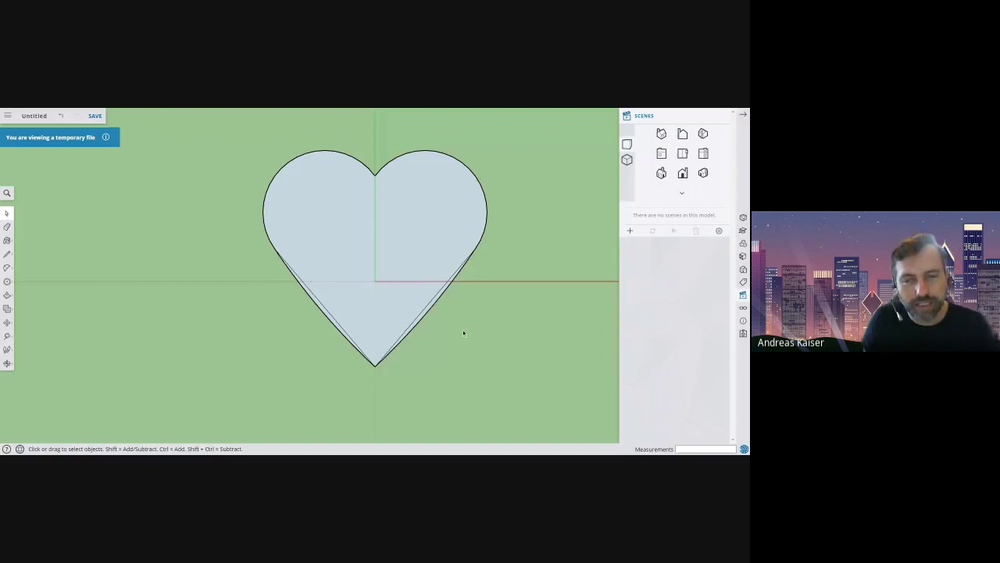
left_click(429, 309)
key("Delete")
left_click(348, 336)
key("Delete")
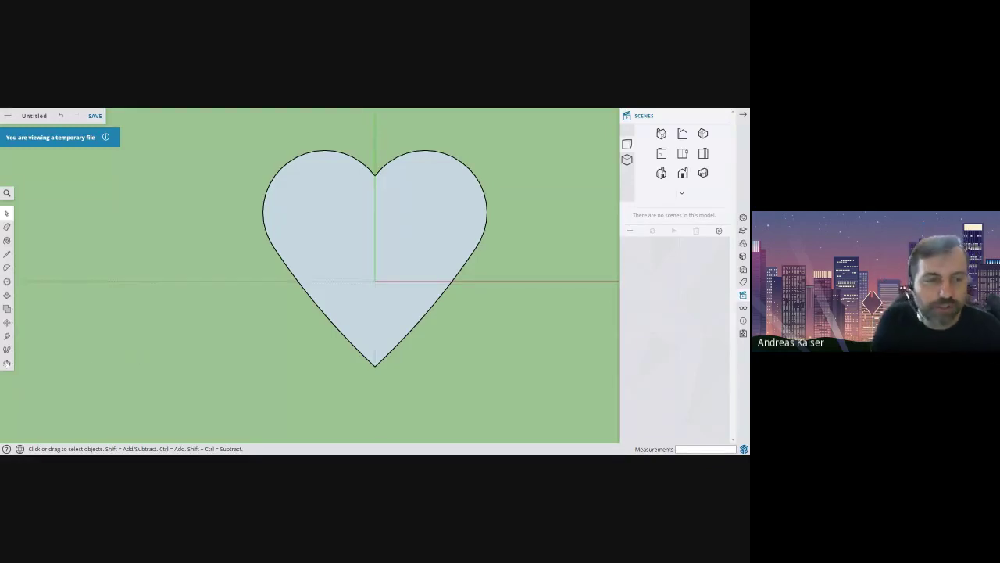
- Examine the flat heart face from orbited, isometric and other standard views
left_click(7, 363)
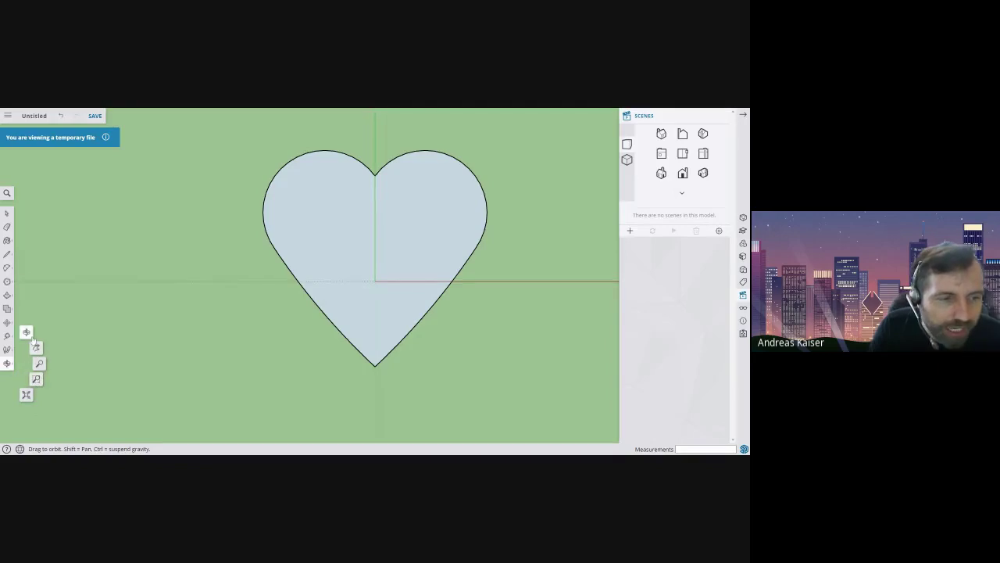
key("space")
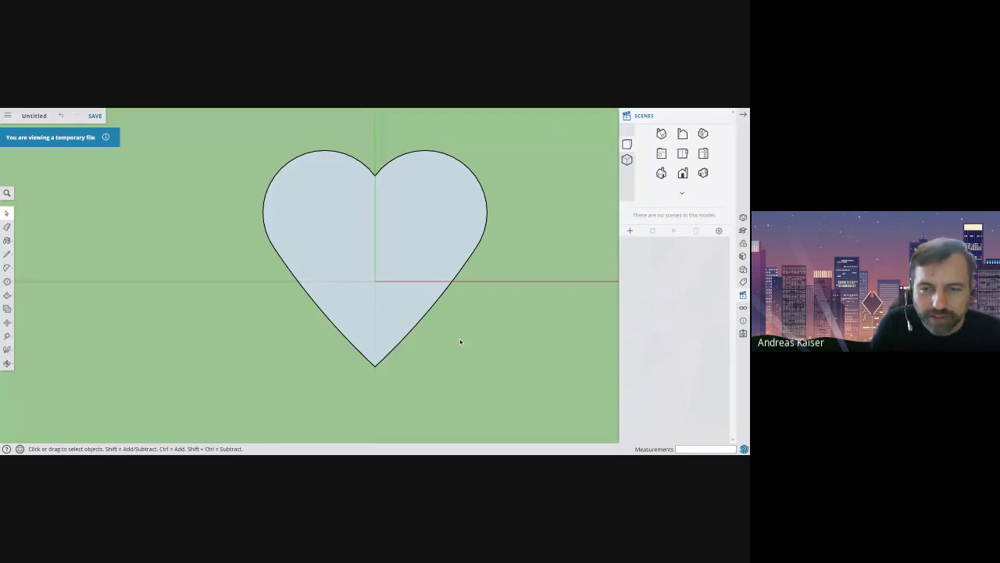
key("o")
left_click_drag(459, 341, 328, 139)
key("space")
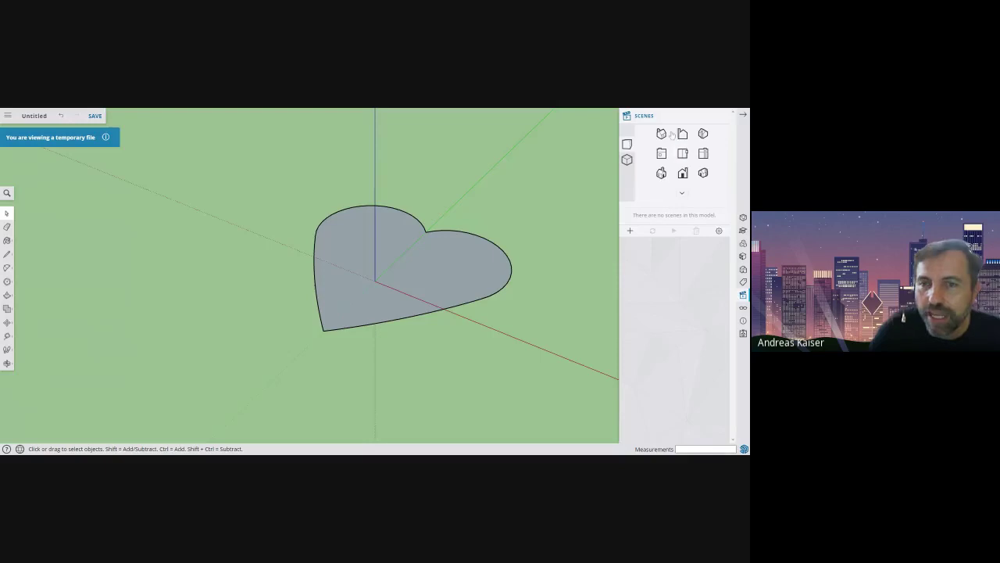
left_click(661, 172)
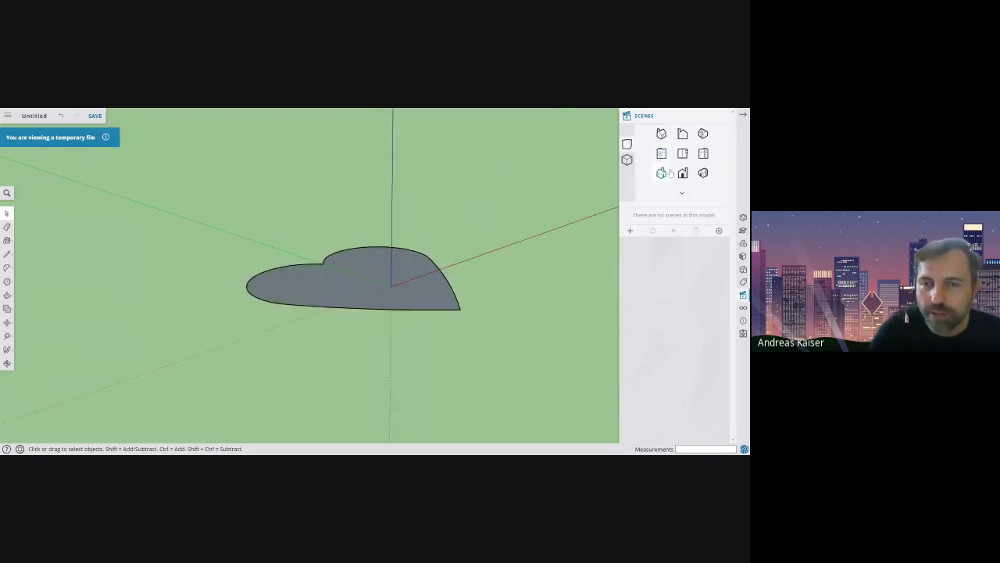
left_click(682, 173)
left_click(703, 173)
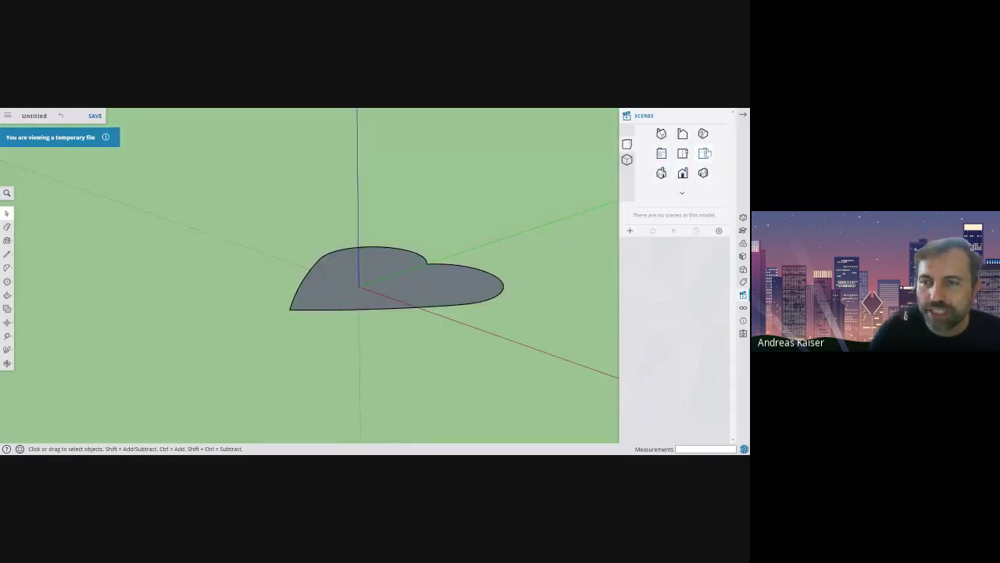
left_click(703, 134)
left_click(661, 134)
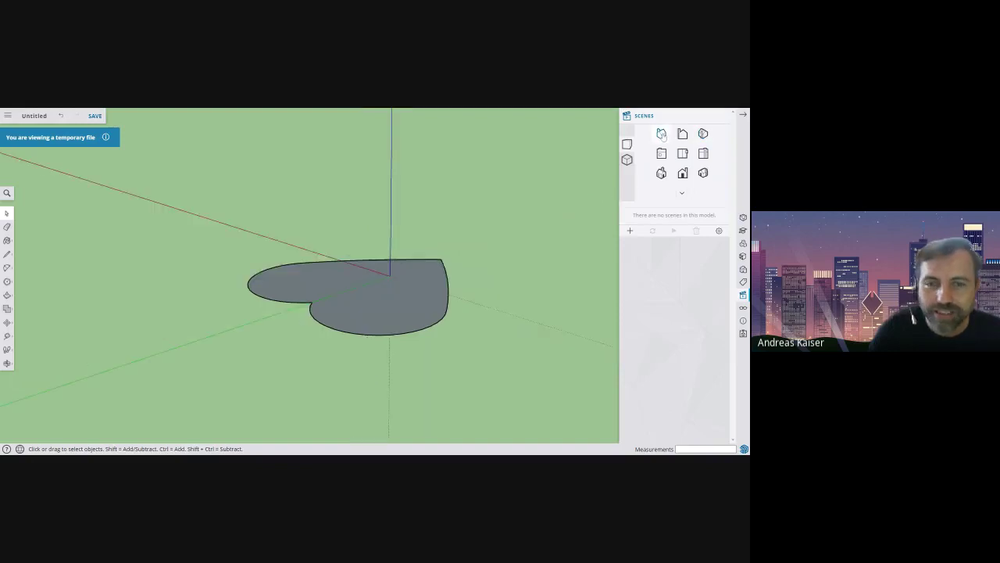
left_click(662, 154)
left_click(662, 173)
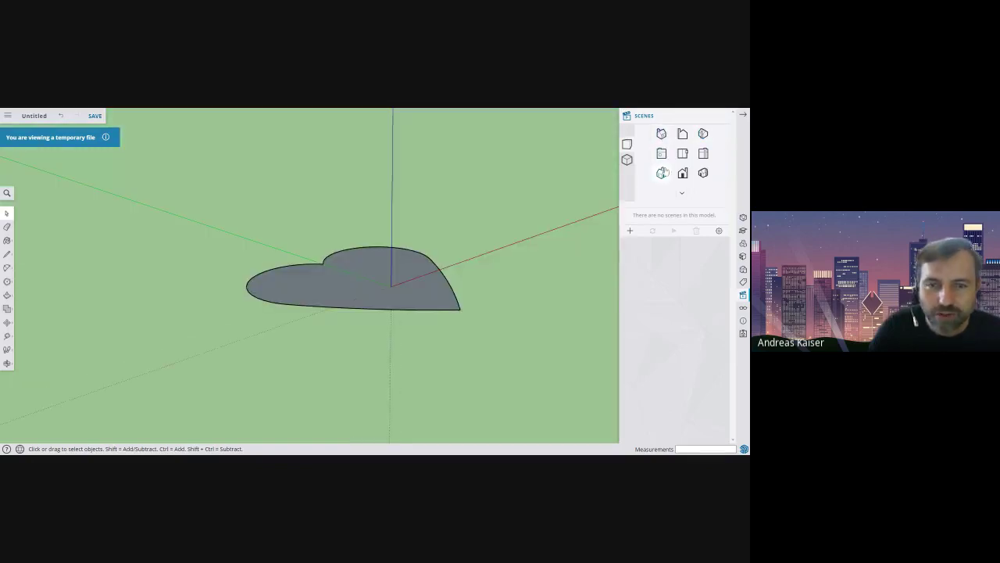
- Push/Pull the heart face upward 2" to form the box's base
key("o")
left_click_drag(511, 302, 404, 373)
key("space")
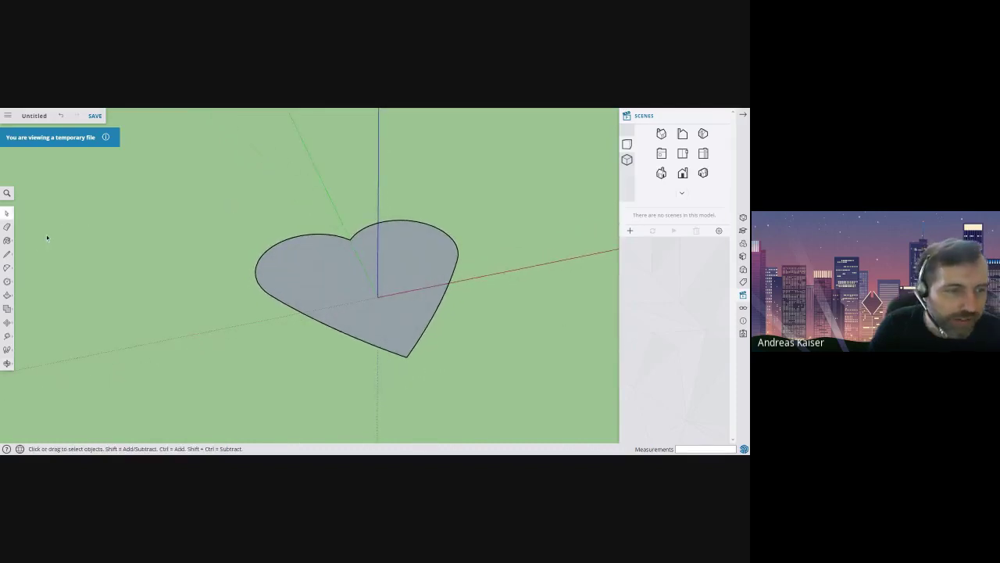
left_click(7, 294)
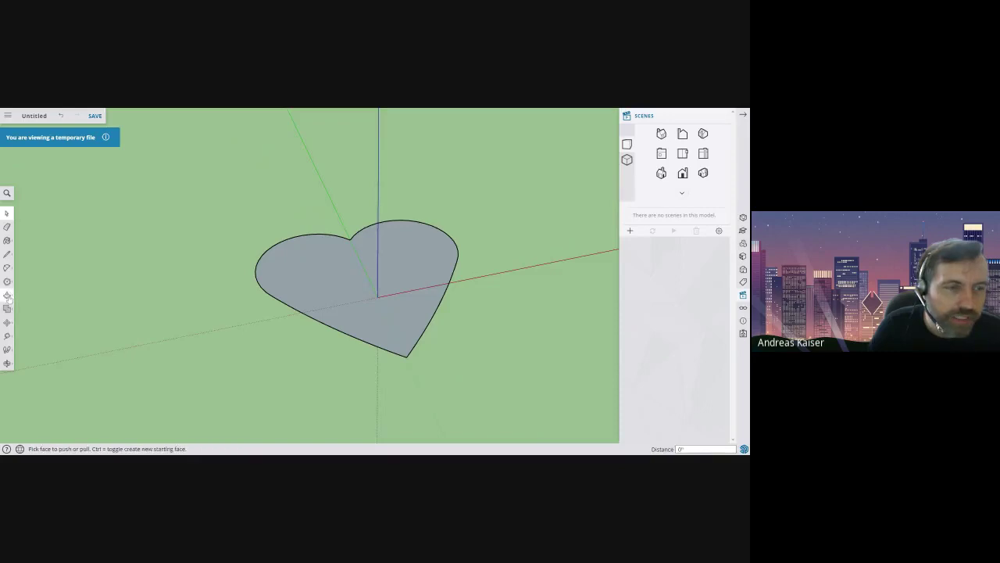
left_click_drag(323, 289, 329, 272)
type("2")
key("Return")
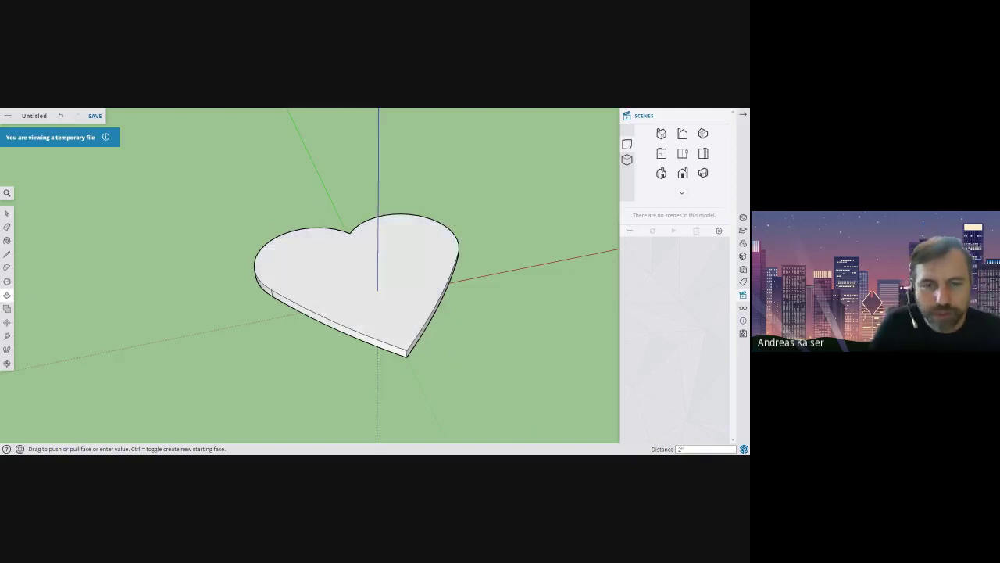
- Offset the outline of the heart's top face inward by 2"
scroll(493, 343, "up", 1)
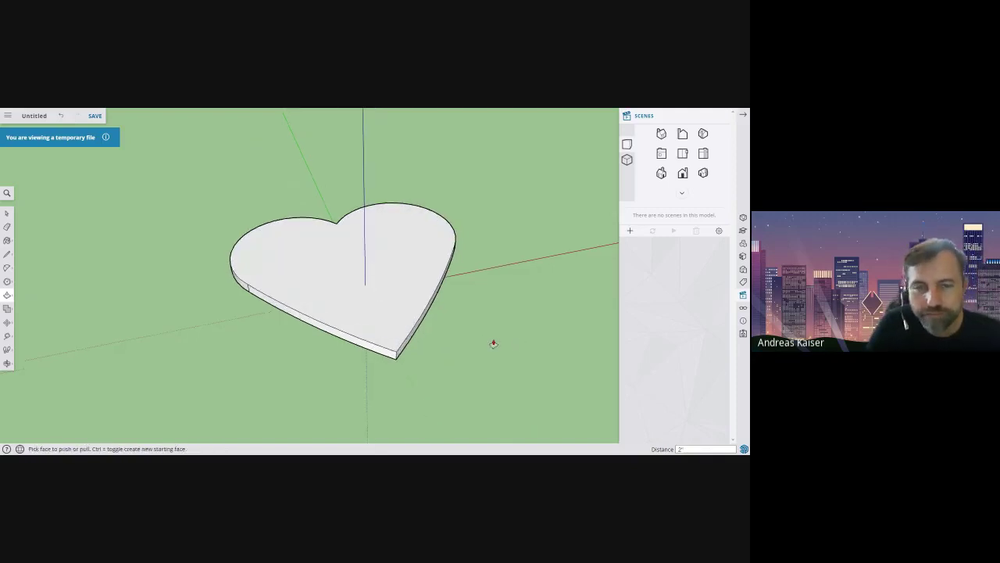
scroll(493, 343, "up", 1)
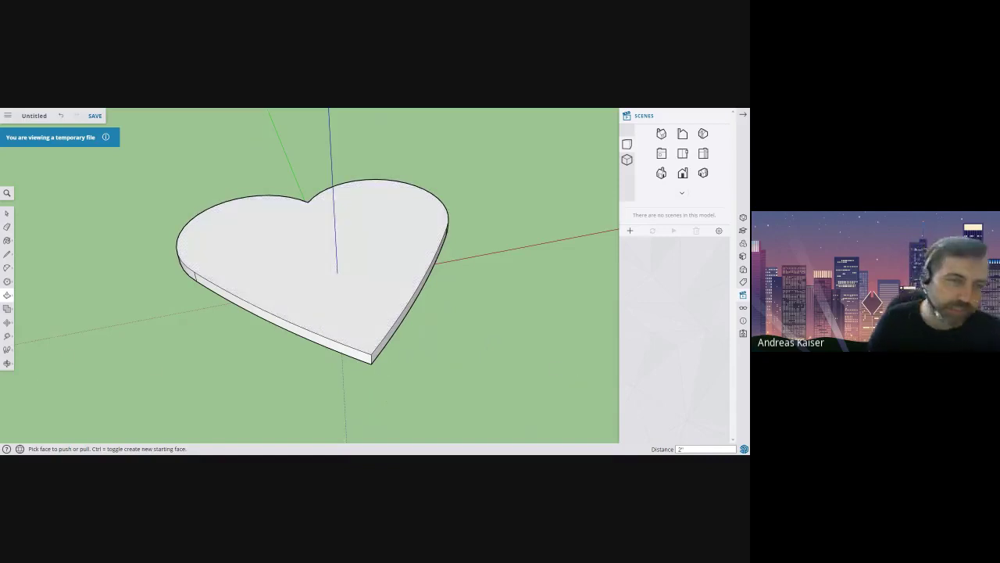
mouse_move(464, 357)
middle_mouse_down()
mouse_move(532, 326)
mouse_move(458, 289)
mouse_move(342, 319)
mouse_move(319, 353)
mouse_move(370, 384)
mouse_move(469, 340)
middle_mouse_up()
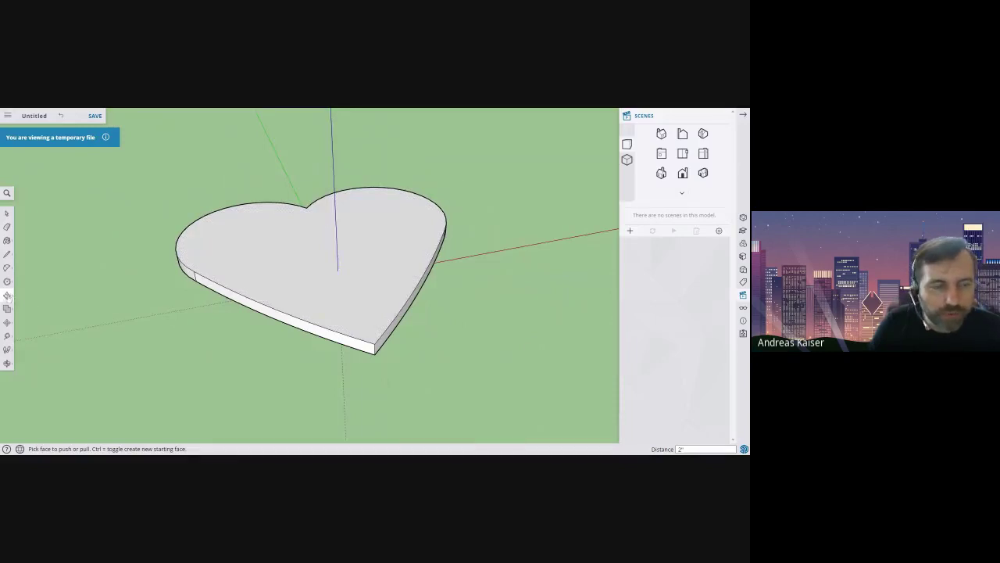
mouse_move(8, 296)
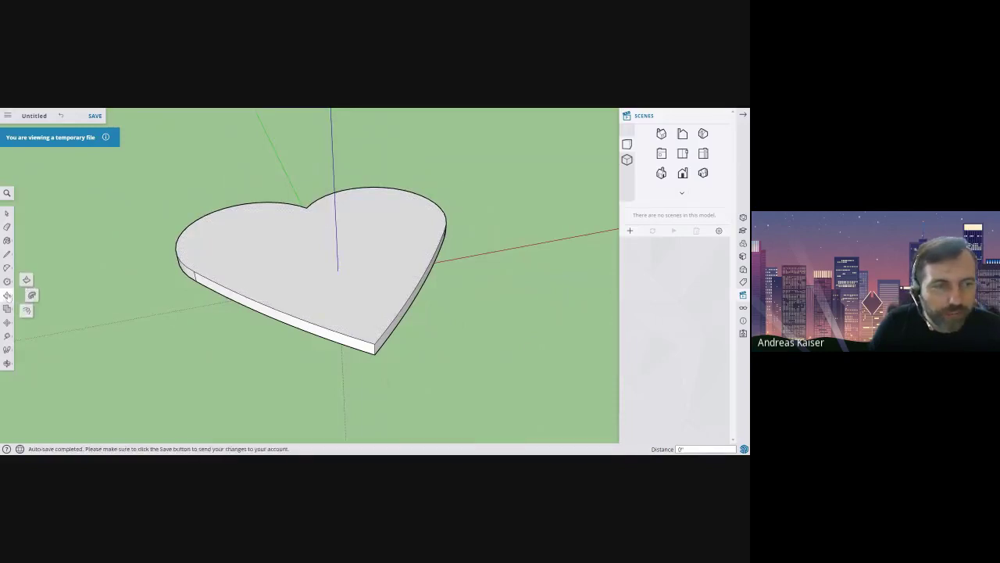
left_click(26, 312)
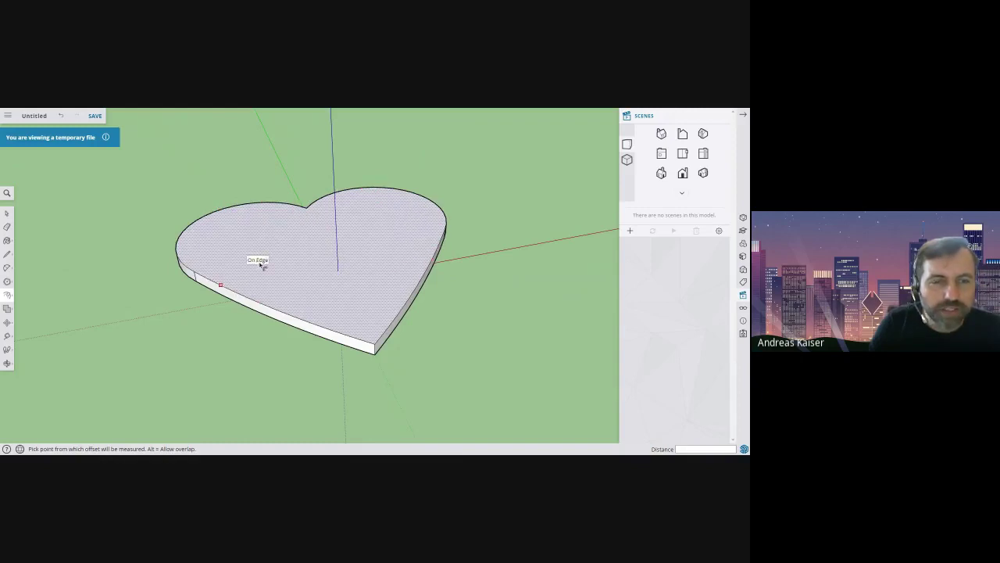
left_click(254, 223)
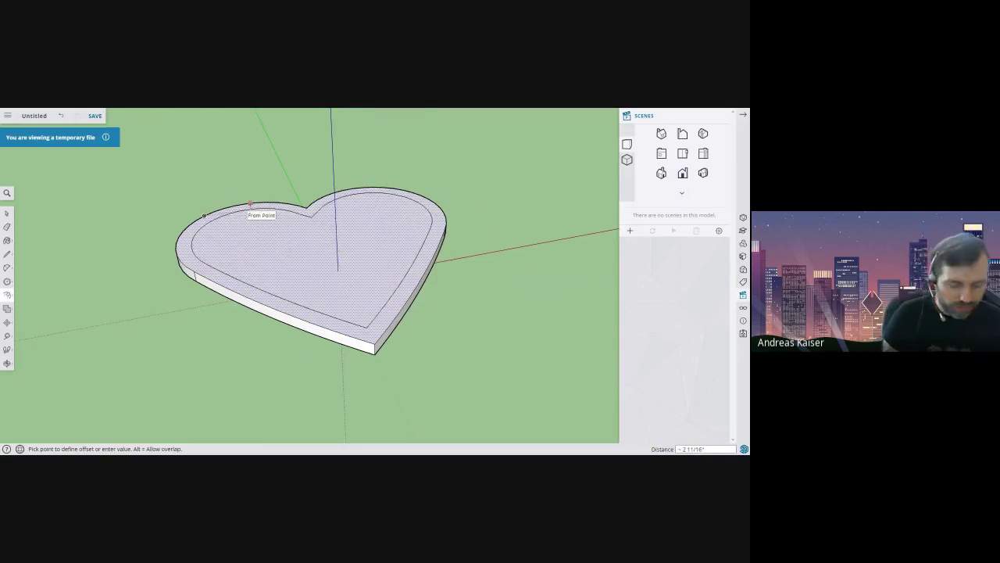
type("2")
key("Return")
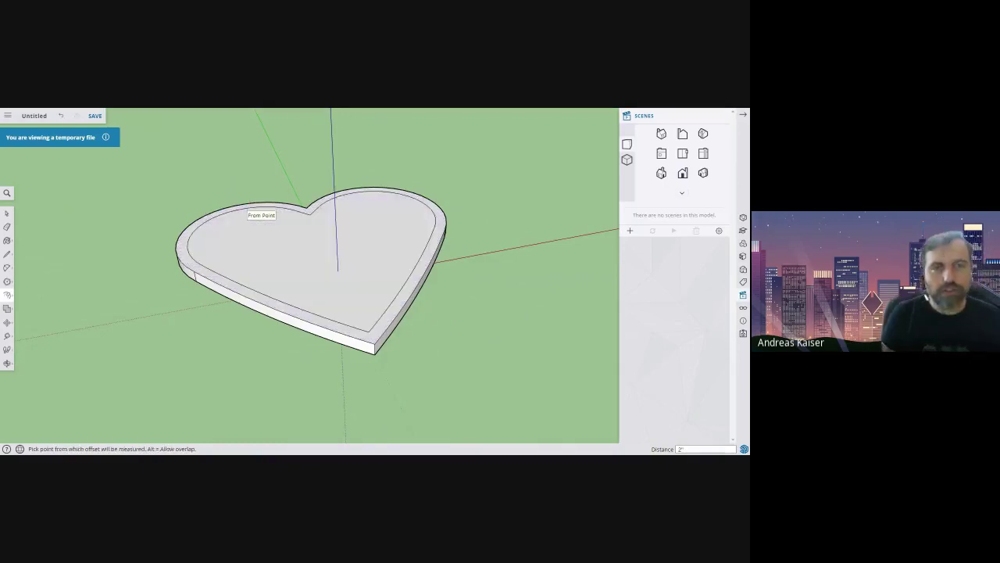
key("o")
left_click_drag(509, 344, 480, 373)
key("f")
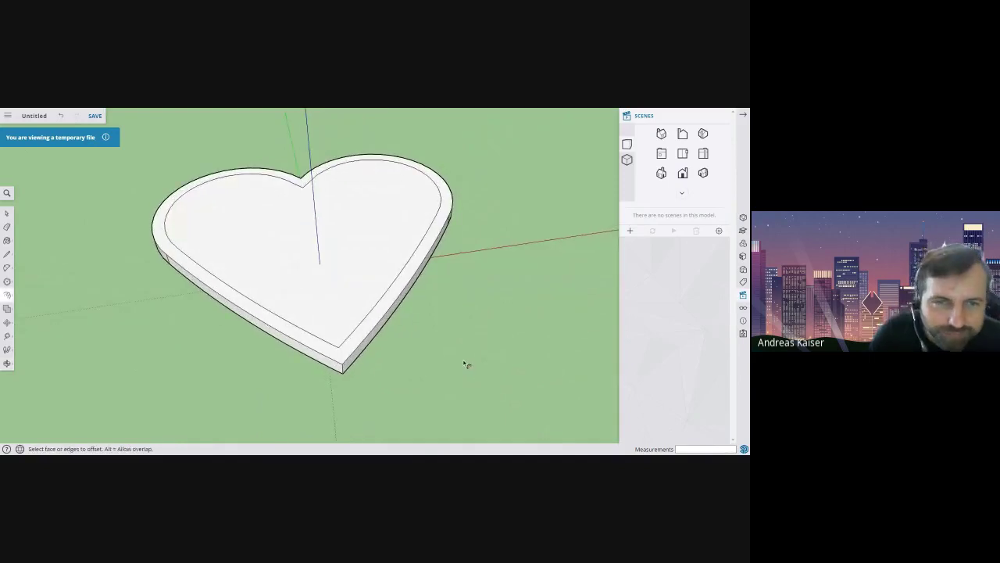
left_click(331, 208)
scroll(312, 203, "up", 5)
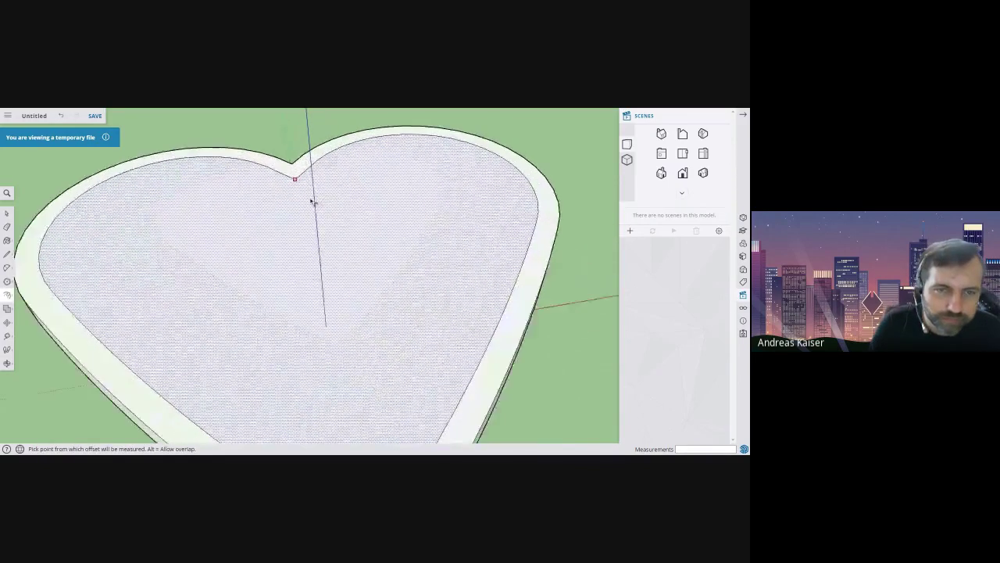
scroll(312, 207, "up", 2)
scroll(261, 278, "down", 4)
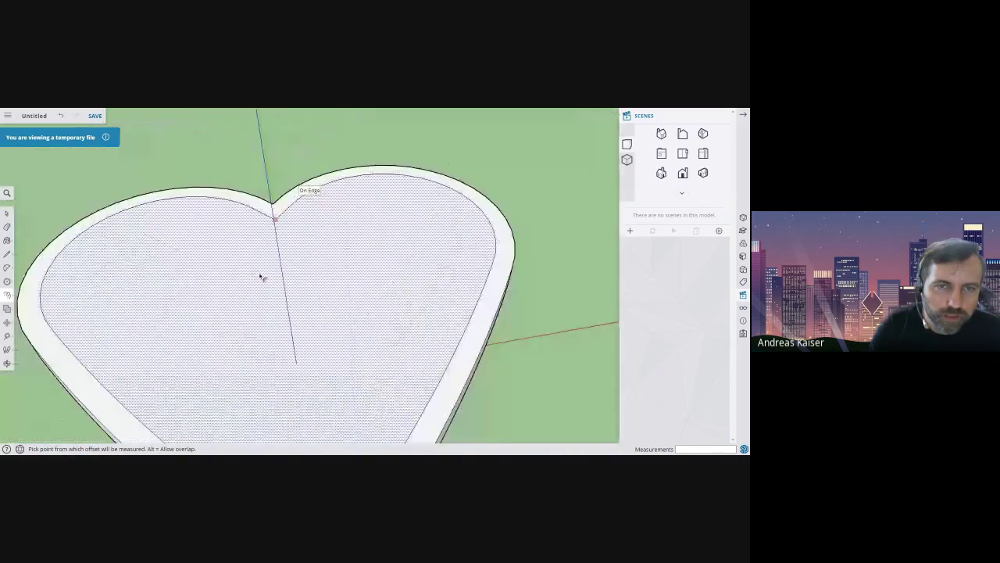
scroll(262, 278, "down", 3)
left_click(339, 393)
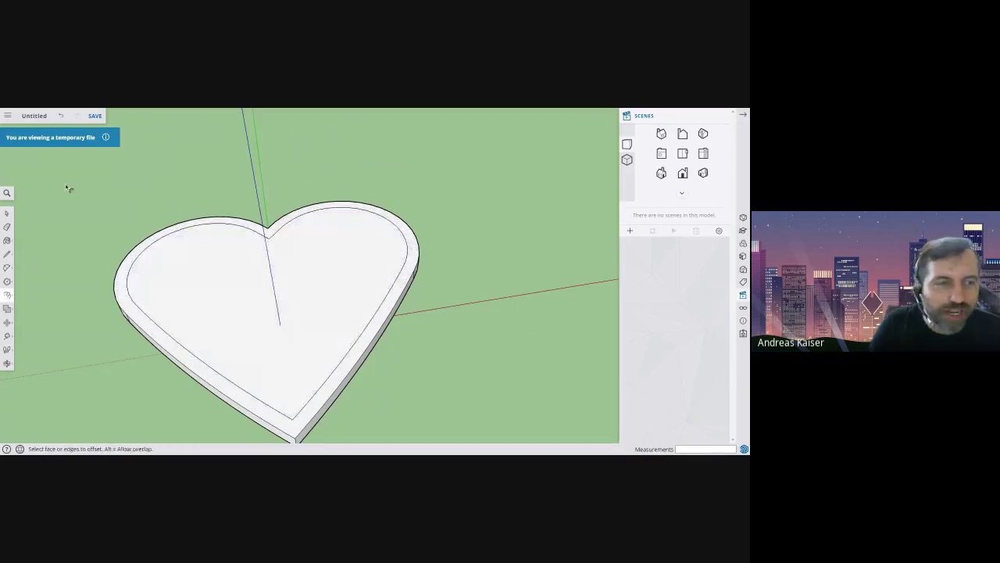
- Push/Pull the rim face between the heart's outer and inset outlines upward 2" to form the box walls
mouse_move(7, 294)
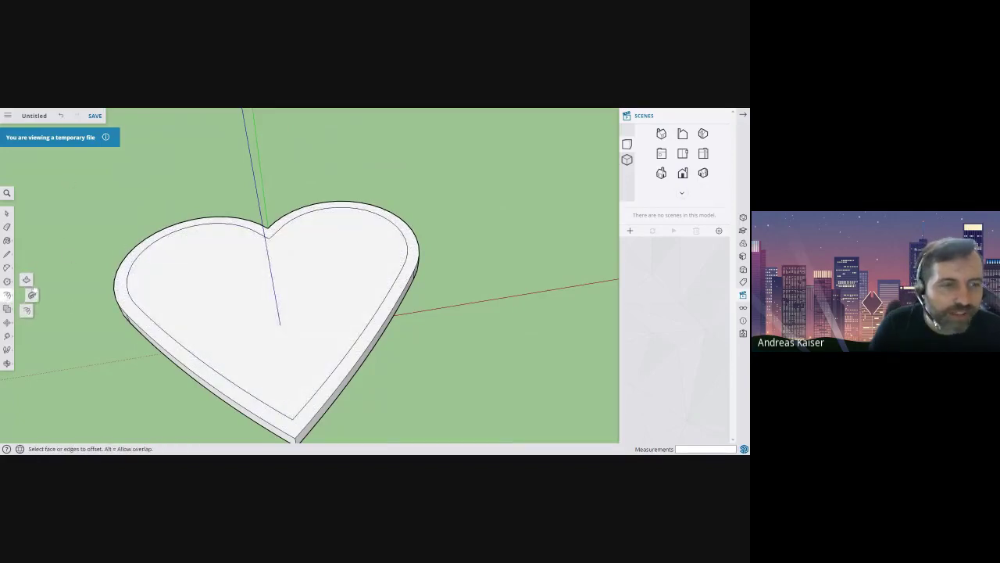
left_click(27, 280)
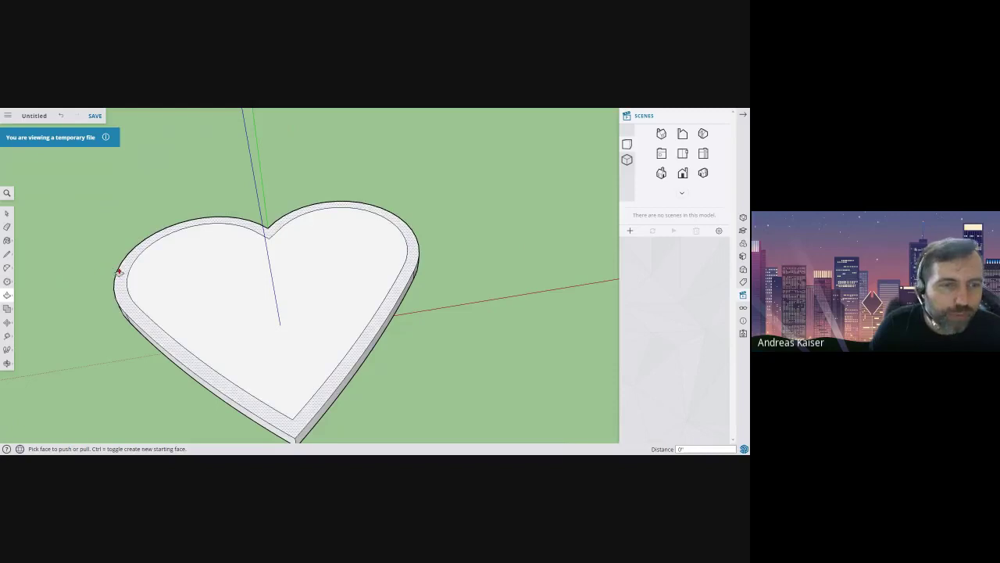
left_click(121, 272)
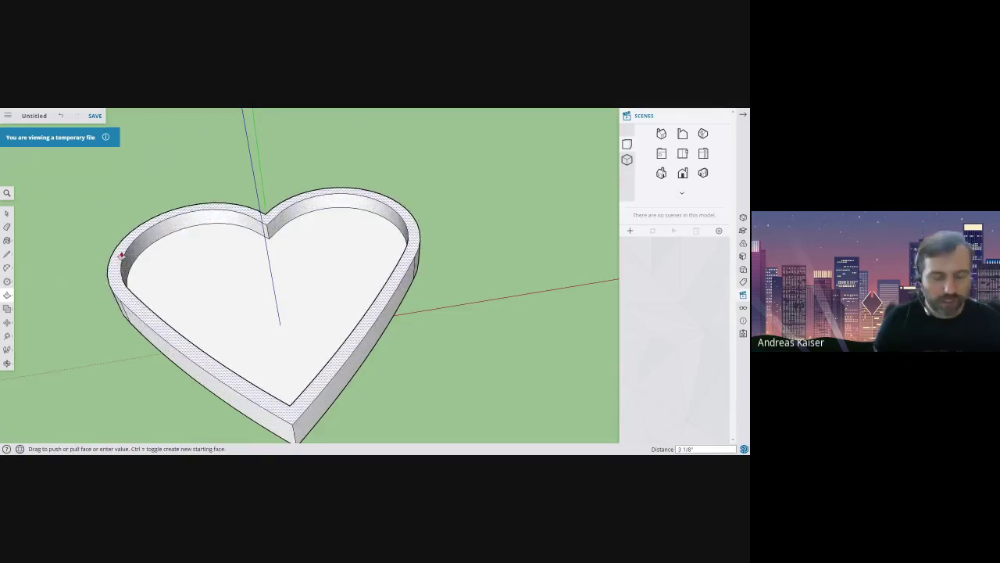
key("Return")
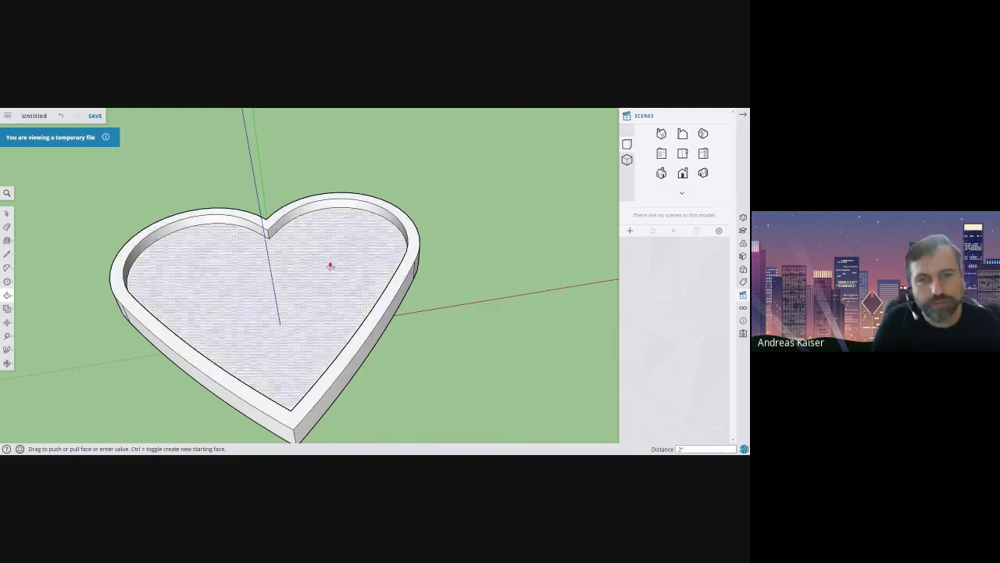
- Set the 3D text height to 4" and its extrusion to 1", with the heart seen from above
middle_click_drag(451, 371, 279, 377)
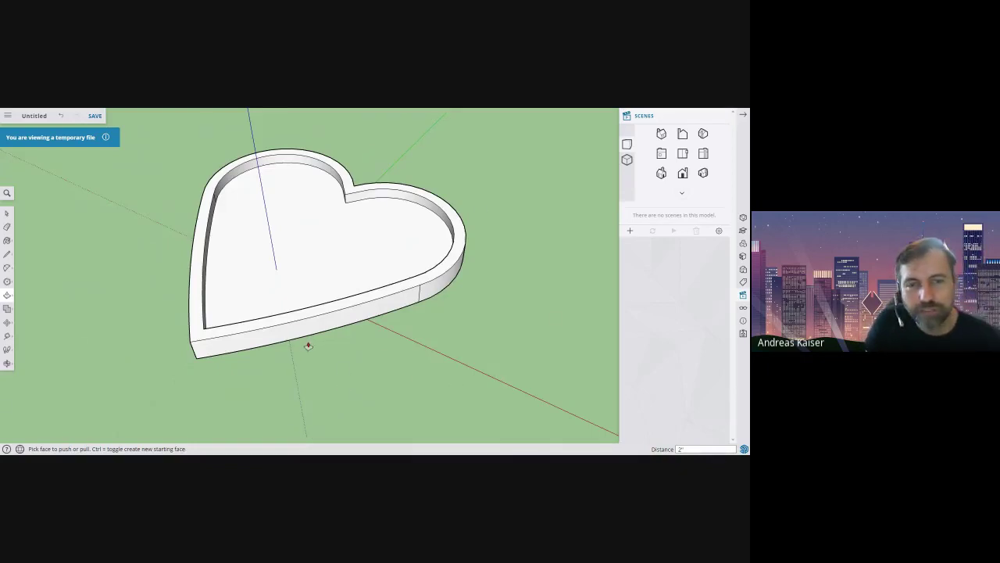
mouse_move(308, 345)
middle_mouse_down()
mouse_move(542, 341)
mouse_move(535, 305)
mouse_move(468, 305)
mouse_move(482, 299)
mouse_move(438, 411)
mouse_move(414, 422)
mouse_move(388, 352)
mouse_move(371, 390)
mouse_move(424, 408)
mouse_move(433, 372)
mouse_move(386, 346)
mouse_move(375, 352)
middle_mouse_up()
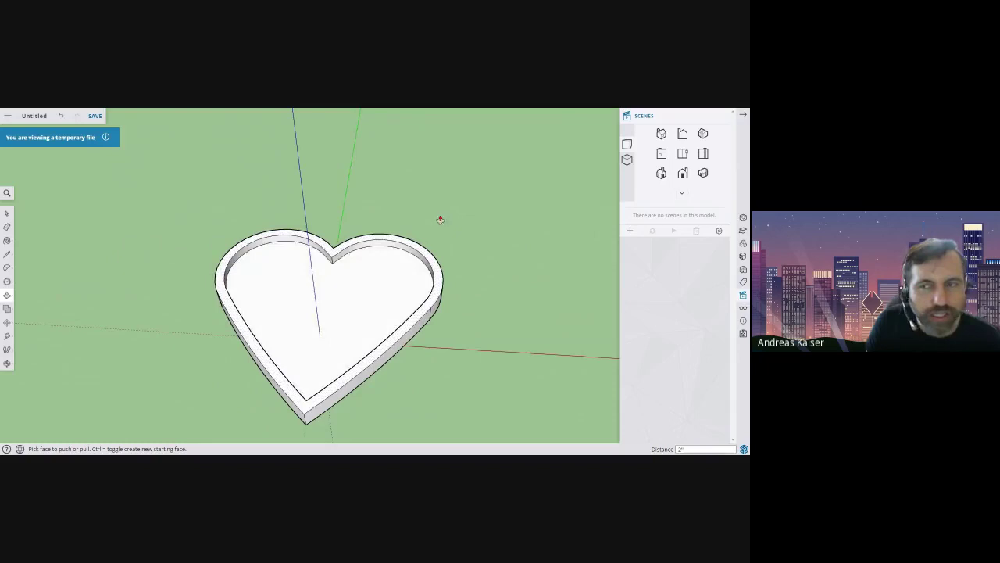
left_click(683, 154)
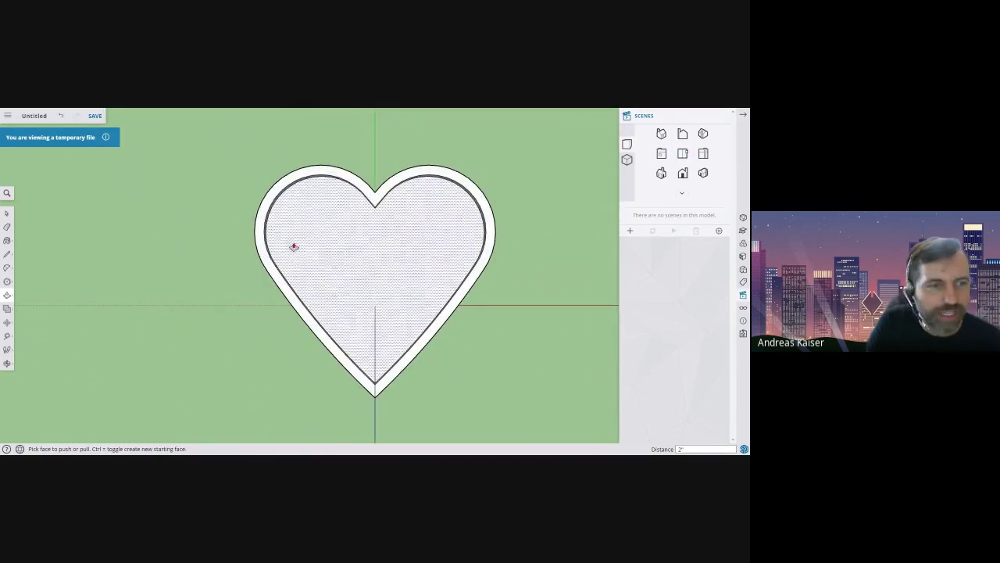
left_click(7, 281)
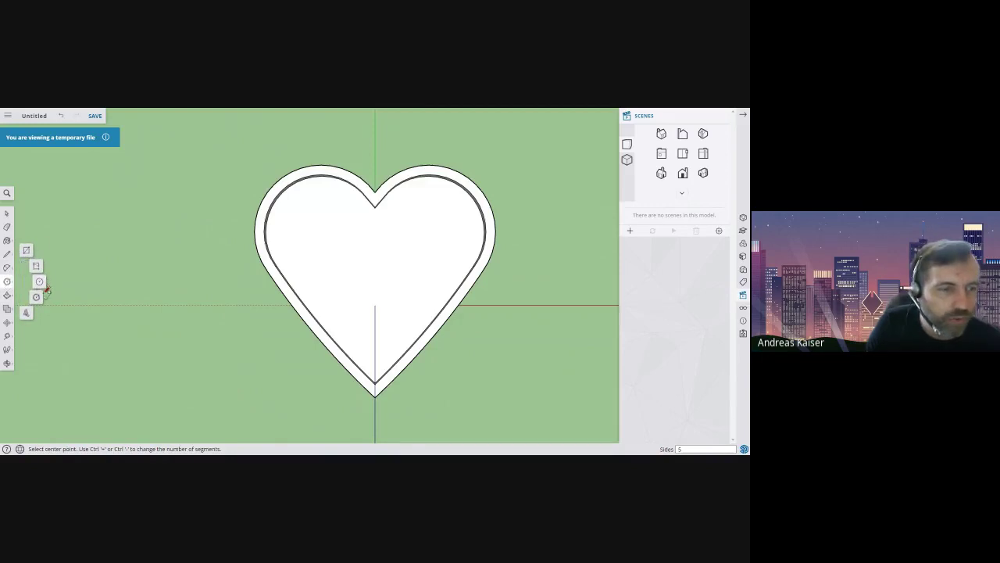
left_click(28, 313)
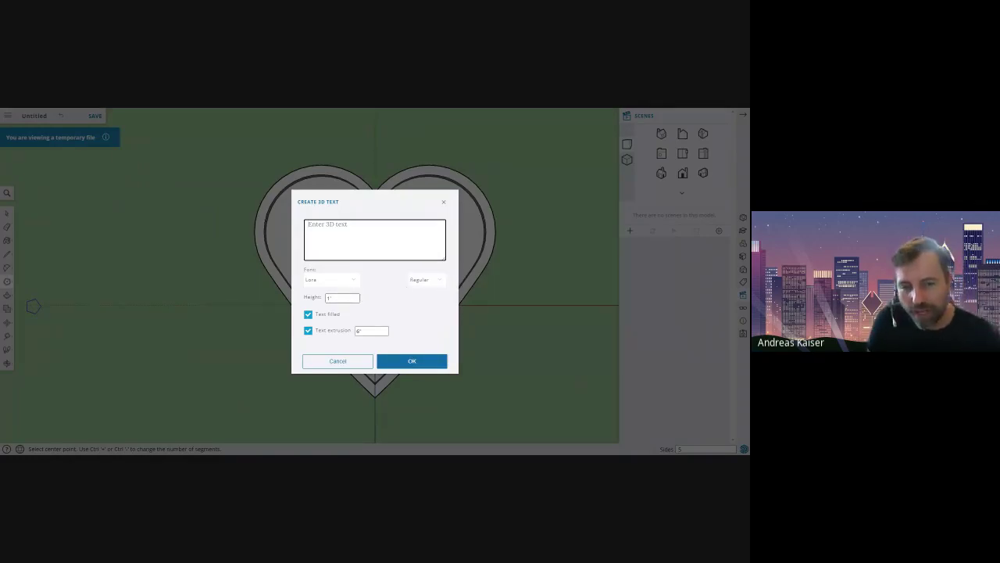
left_click(305, 299)
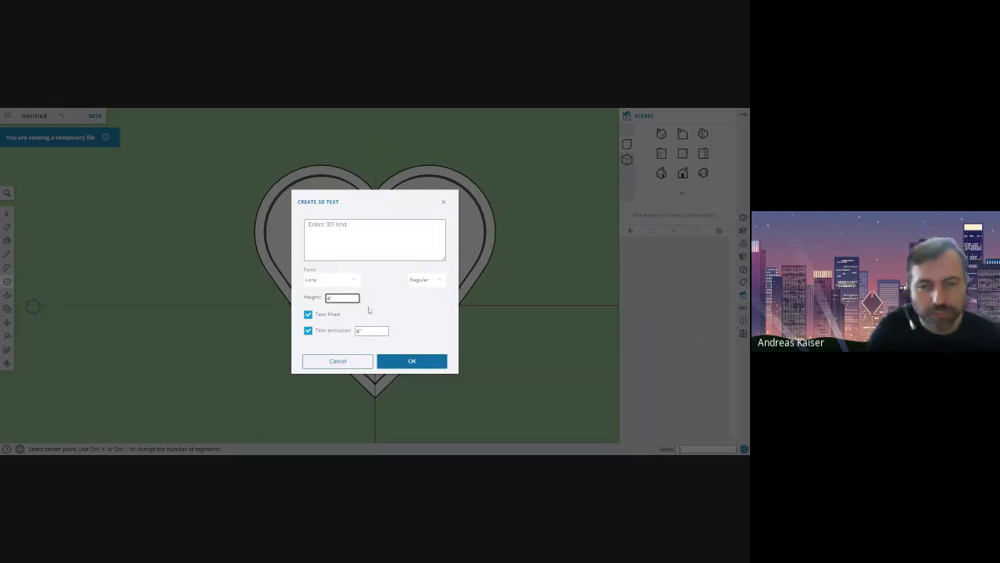
left_click(374, 331)
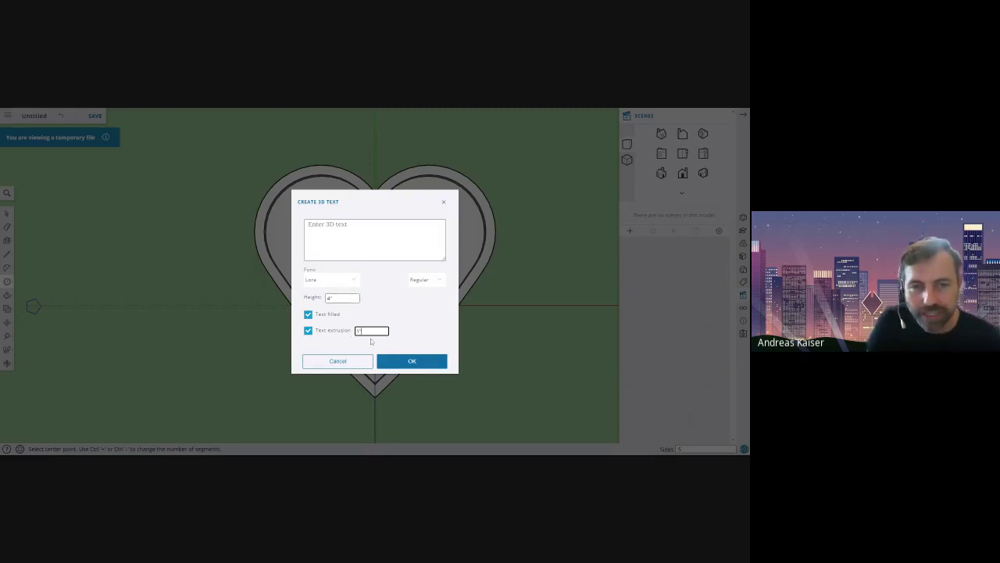
left_click(413, 360)
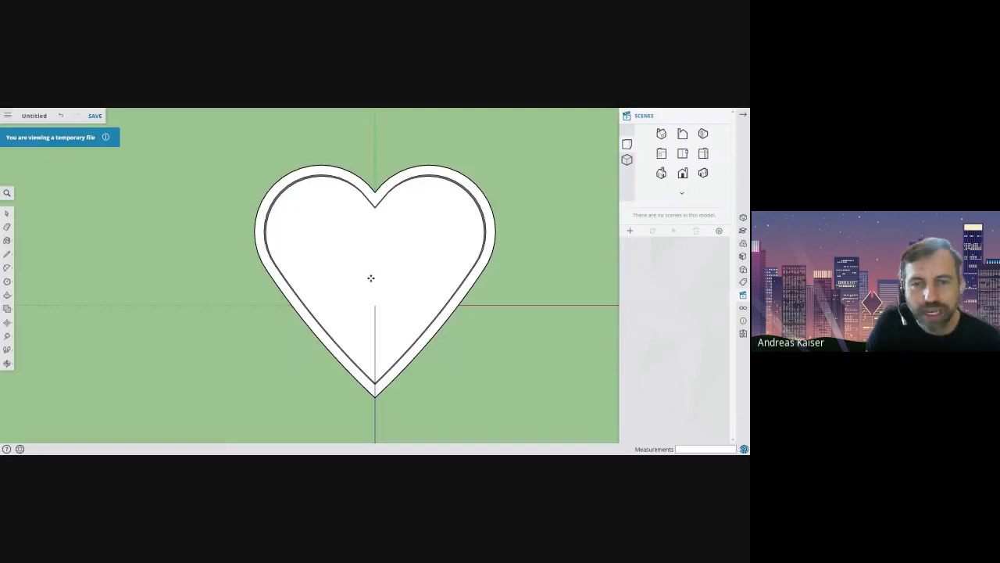
- Create the 3D text "Happy V-Day!" and position it across the upper part of the heart's recessed floor, below the notch
left_click(7, 288)
left_click(26, 314)
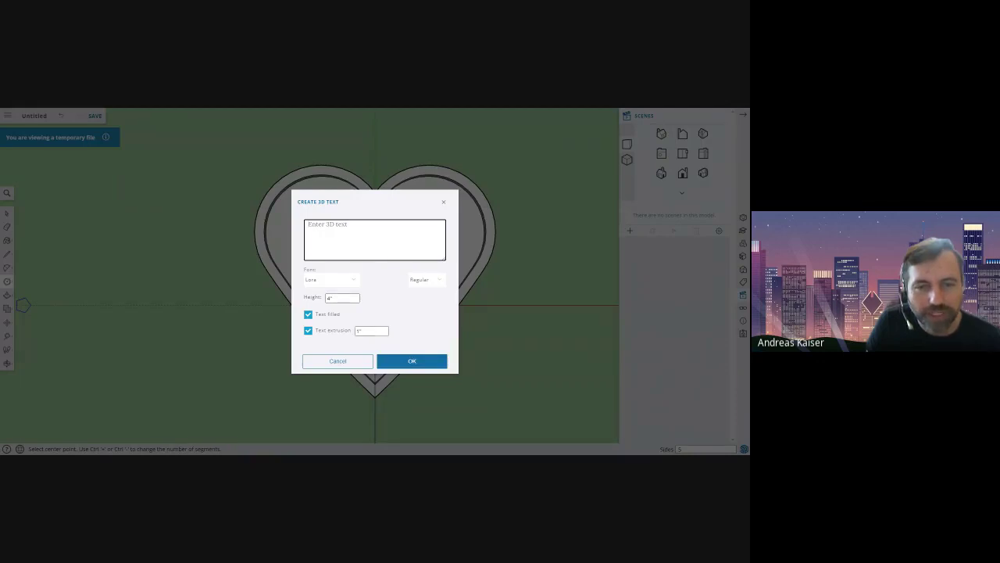
type("Happy V-Day!")
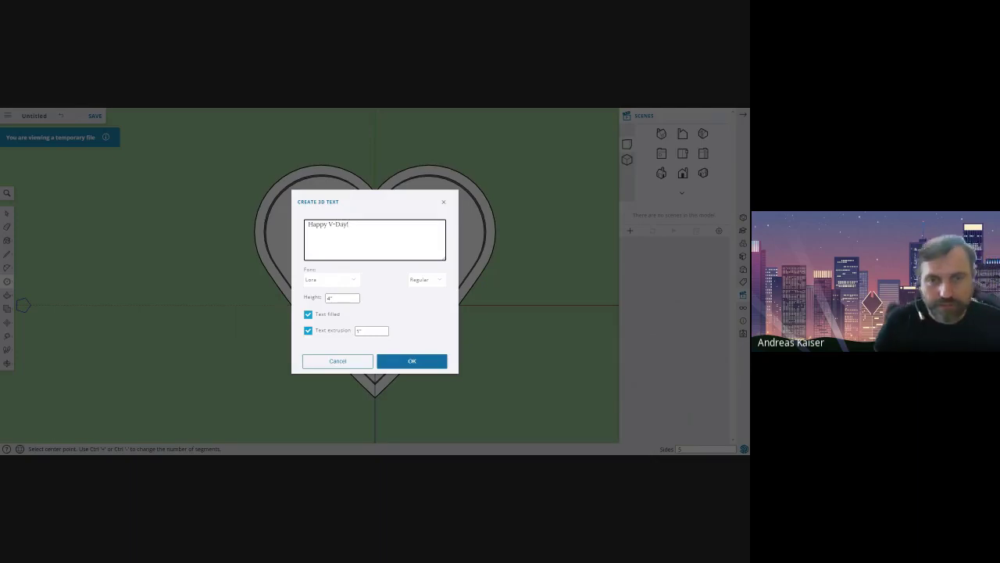
left_click(415, 360)
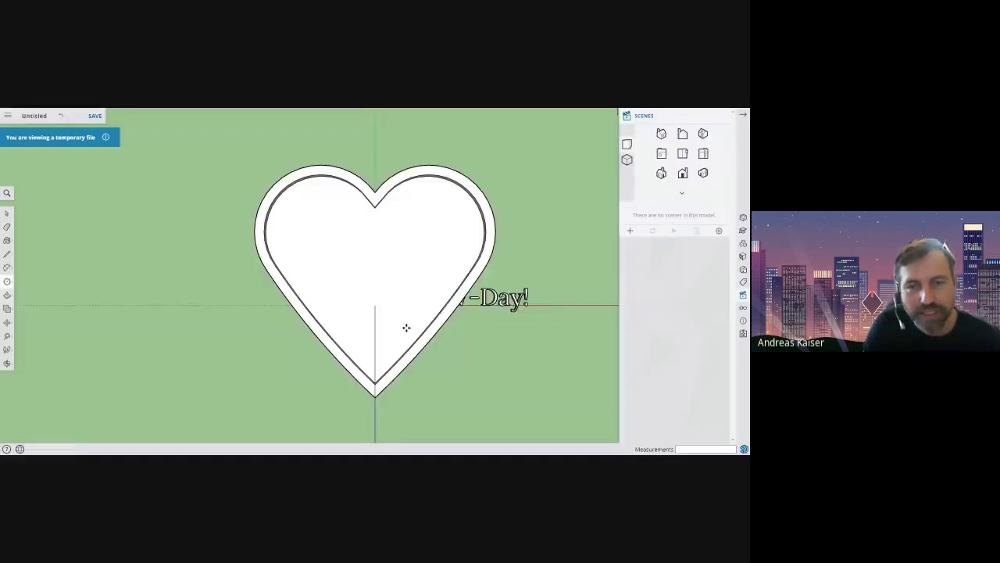
left_click(299, 238)
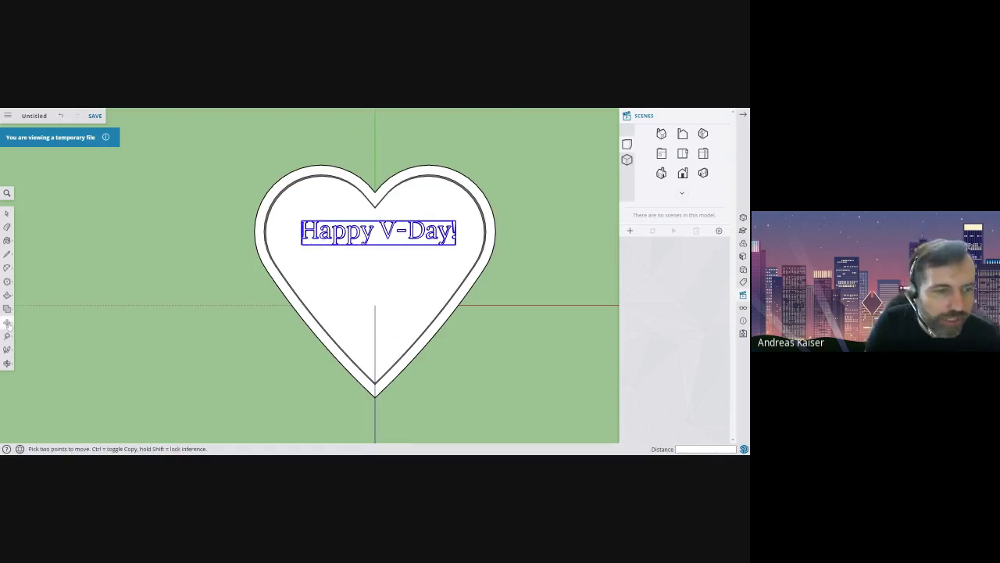
left_click(371, 237)
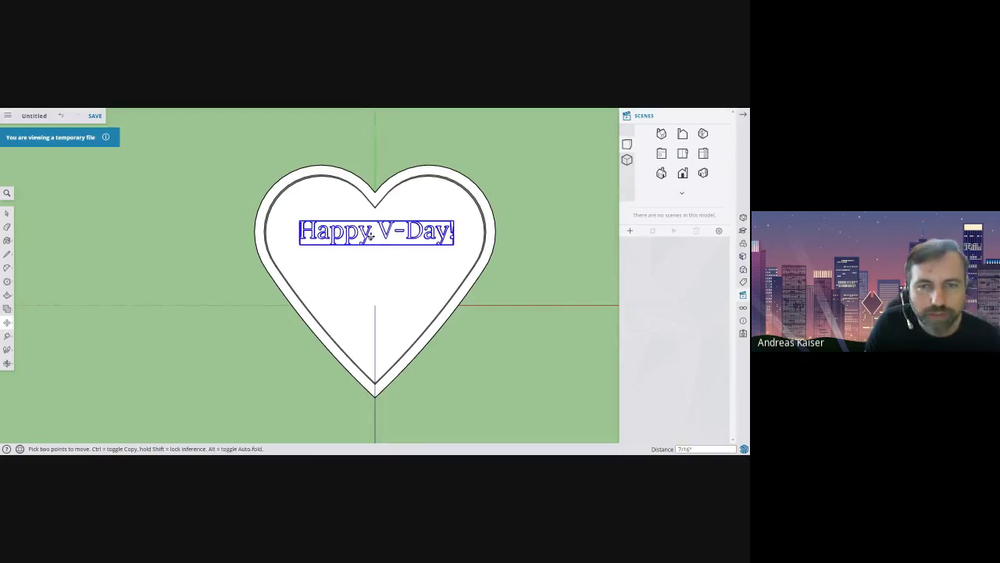
left_click(376, 234)
- Try rotating the "Happy V-Day!" text 30° counter-clockwise on the heart's floor, and undo the rotation
key("q")
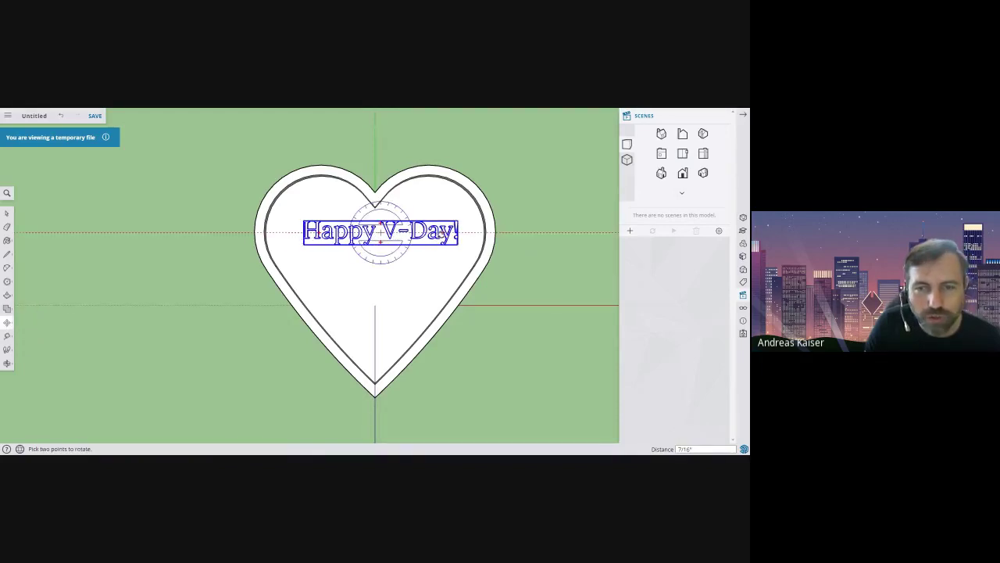
left_click(443, 233)
left_click(432, 202)
key("m")
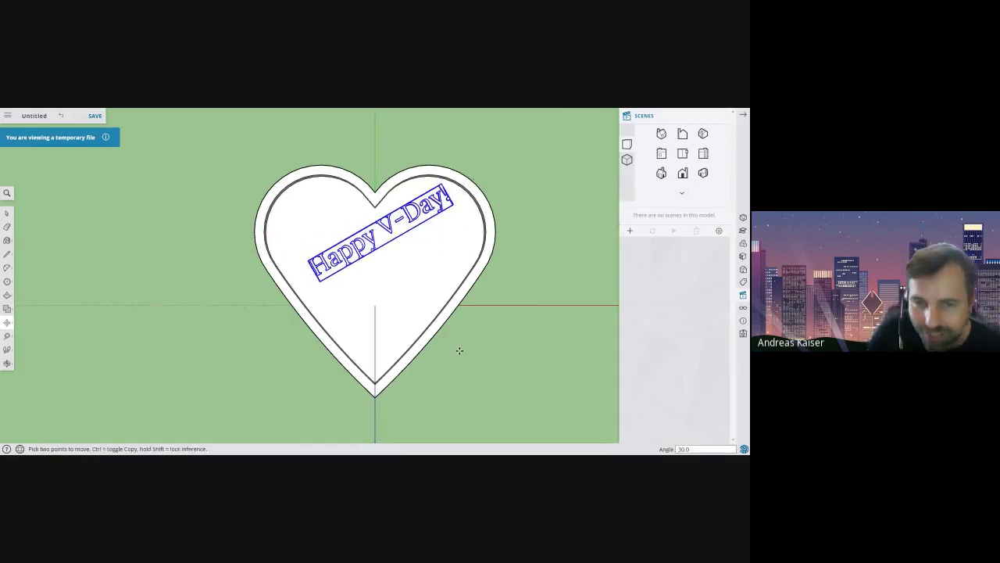
key("ctrl+z")
- Examine the raised text inside the heart box from low and elevated orbited angles
key("o")
left_click_drag(467, 372, 392, 173)
scroll(414, 258, "up", 10)
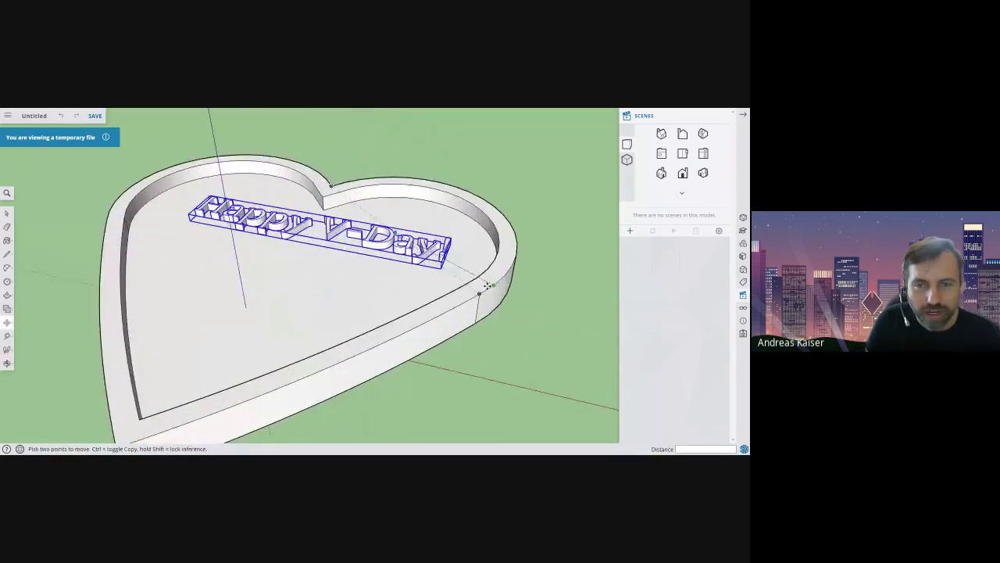
left_click_drag(407, 211, 417, 237)
key("m")
scroll(367, 303, "down", 5)
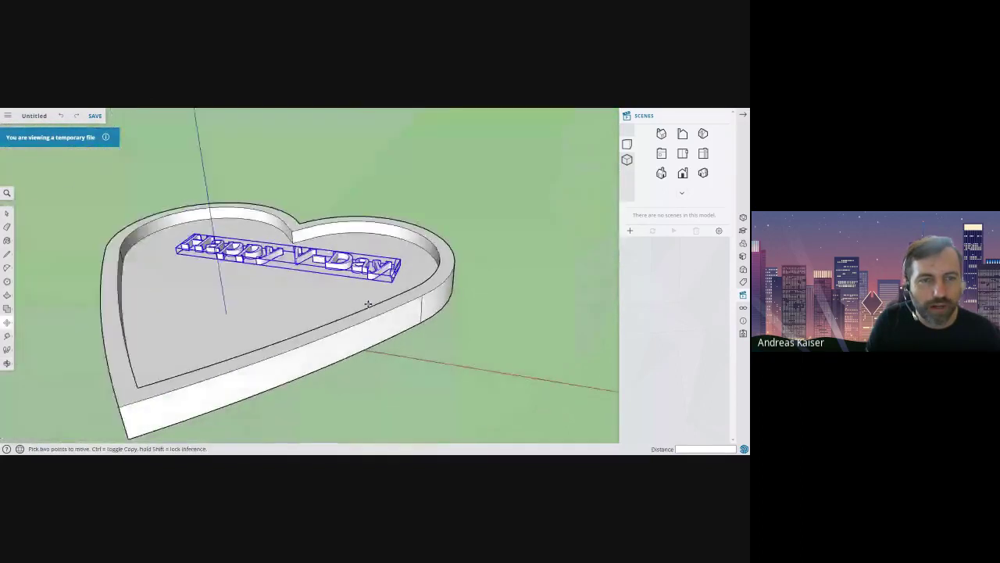
middle_click_drag(277, 307, 317, 367)
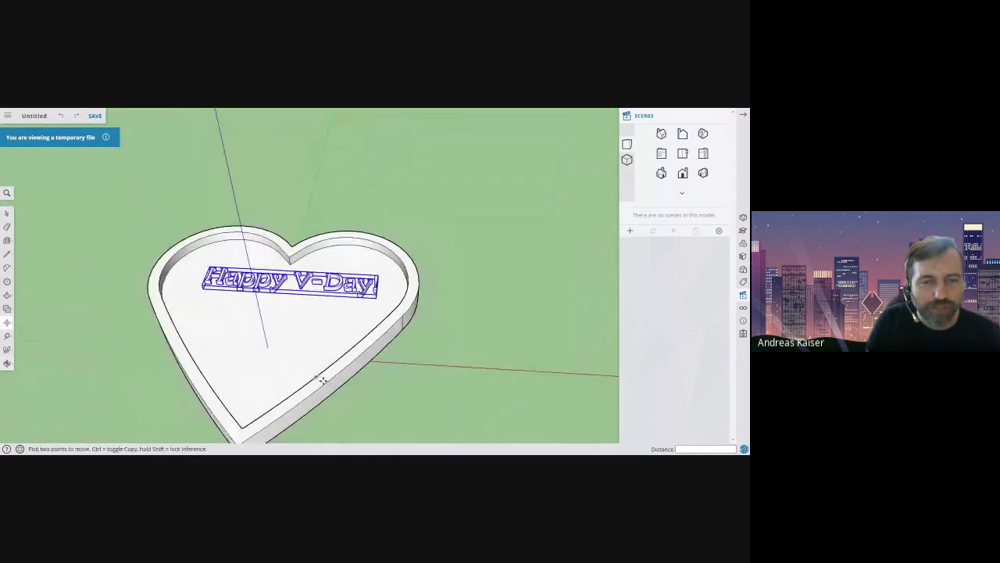
- Try moving the "Happy V-Day!" text away from the heart, and return it to its place
left_click(437, 380)
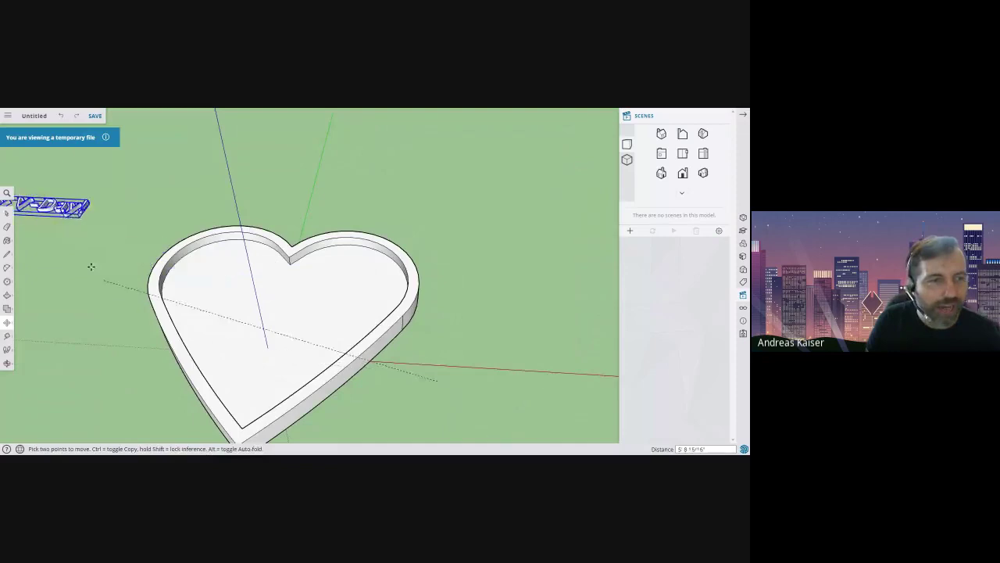
left_click(441, 384)
key("space")
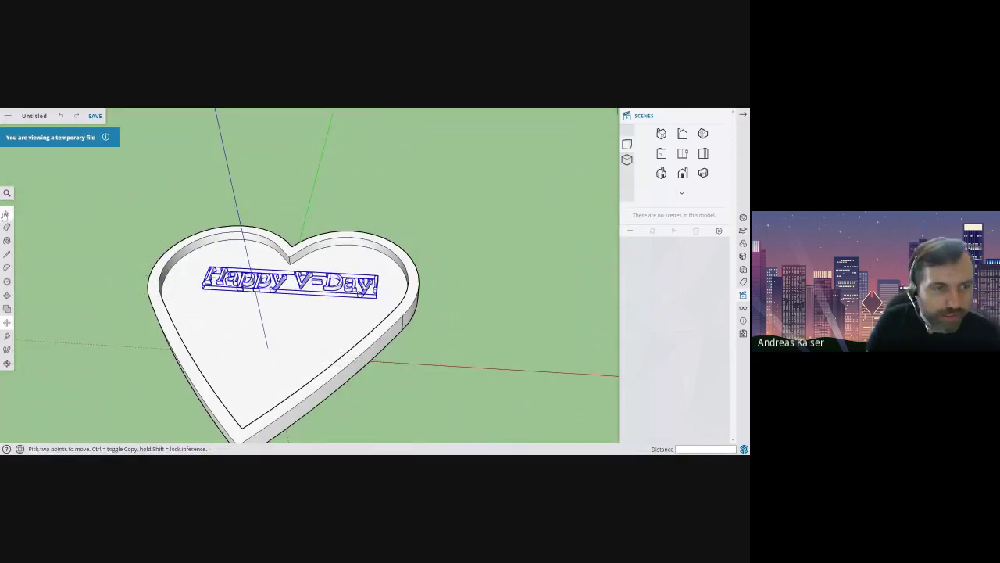
- Delete the "Happy V-Day!" text from the heart's floor and undo the deletion
left_click(476, 372)
left_click(314, 282)
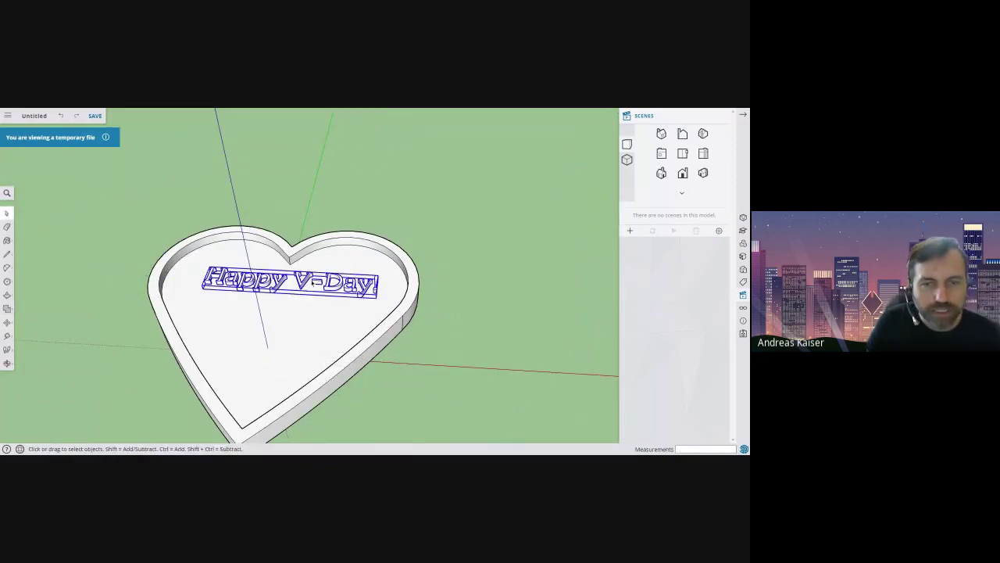
key("Delete")
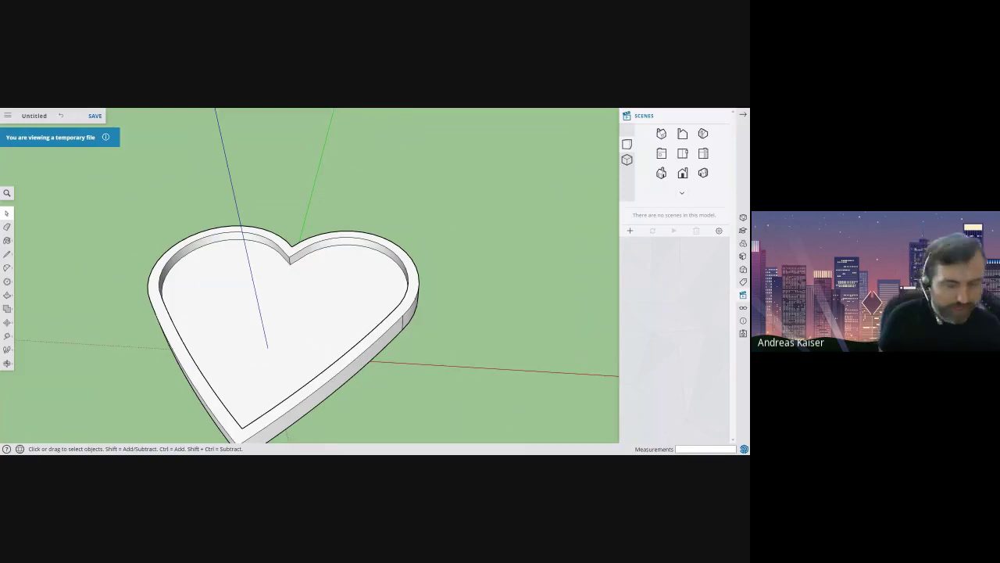
key("ctrl+z")
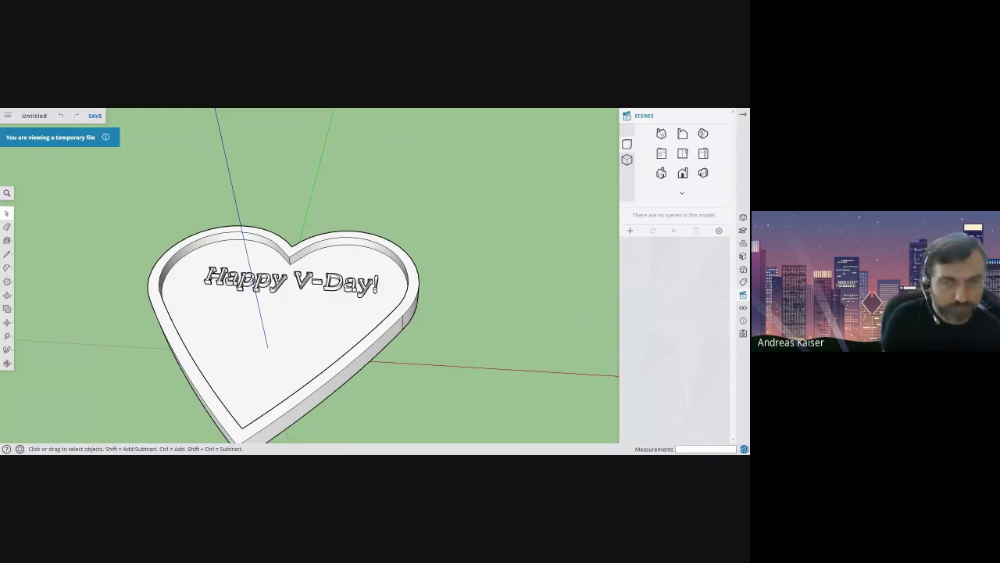
- Examine the heart box and its raised lettering up close and from the opposite side
scroll(124, 363, "up", 3)
scroll(124, 363, "up", 3)
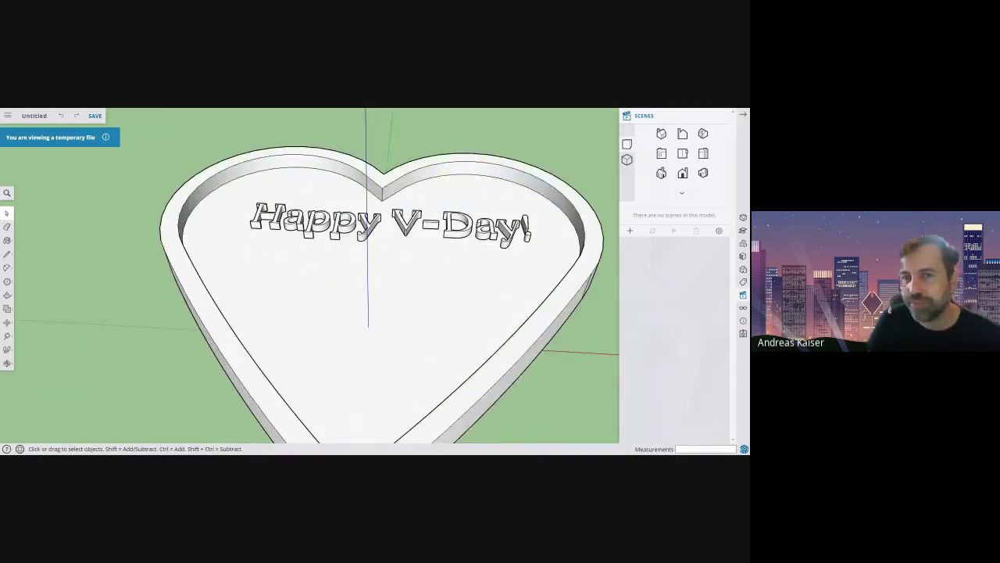
middle_click_drag(438, 366, 524, 364)
scroll(518, 418, "down", 3)
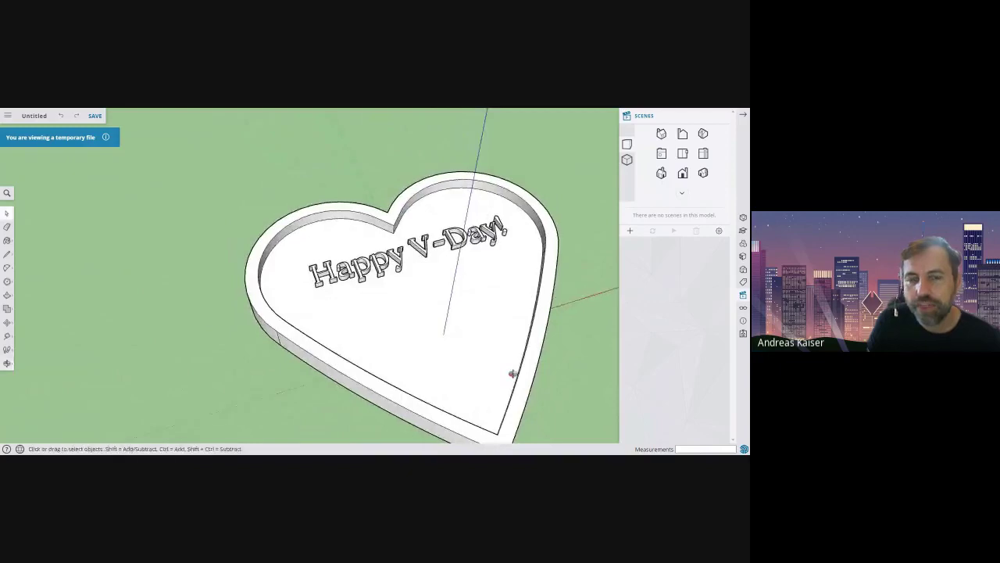
scroll(515, 375, "down", 2)
scroll(516, 378, "up", 2)
scroll(515, 379, "up", 3)
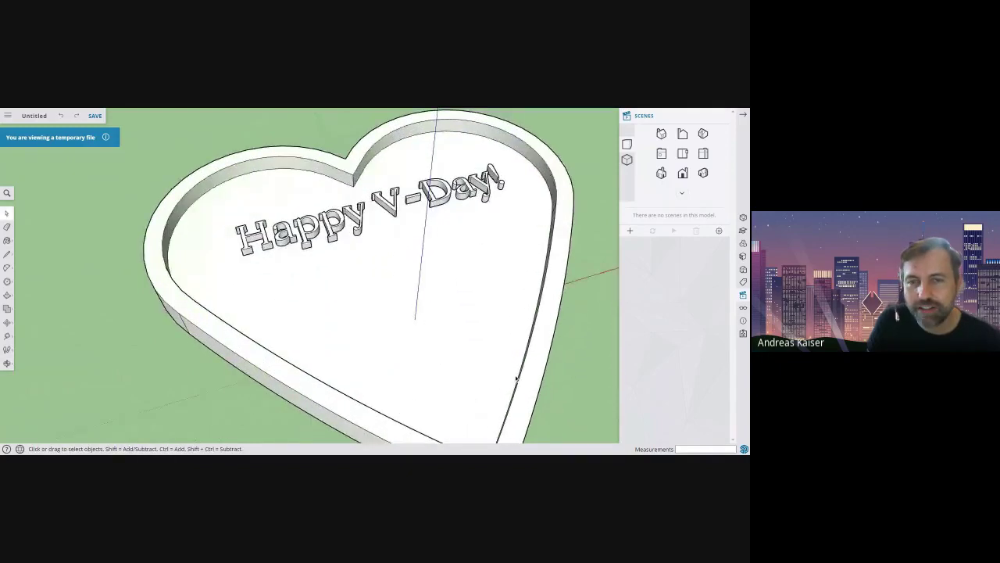
scroll(516, 378, "down", 1)
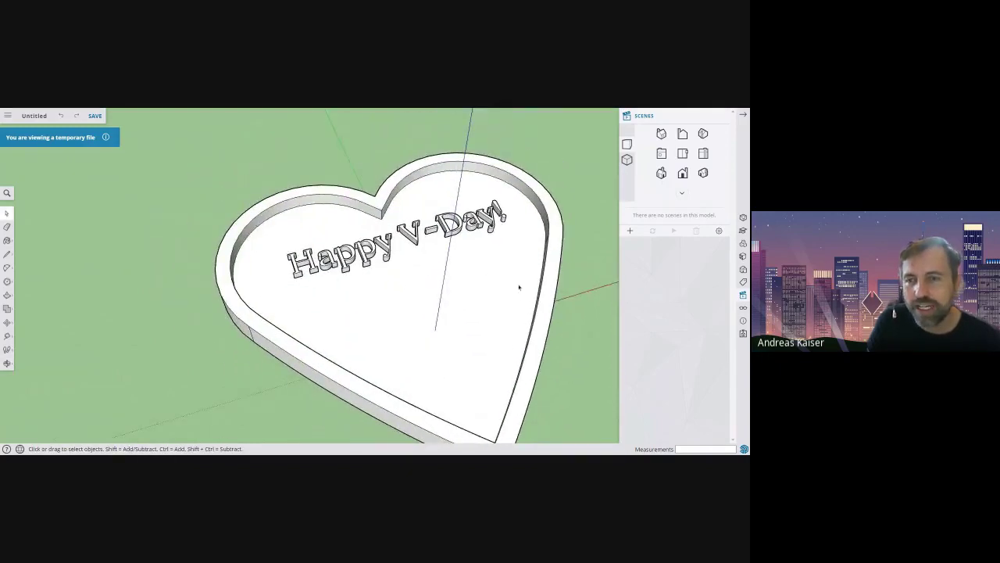
scroll(519, 287, "down", 3)
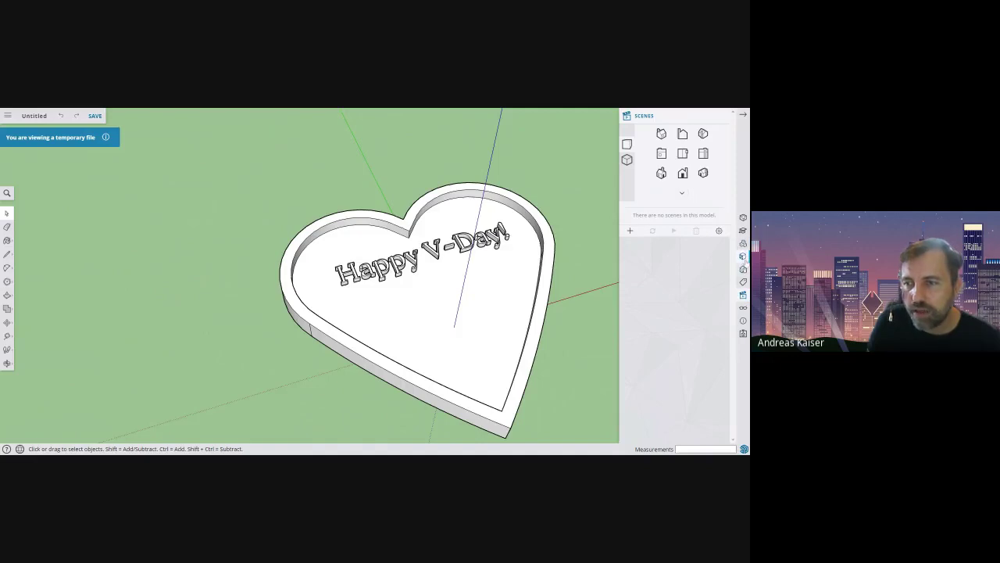
- Browse the Colors material collection and pick the pink Color A02 for painting
left_click(743, 244)
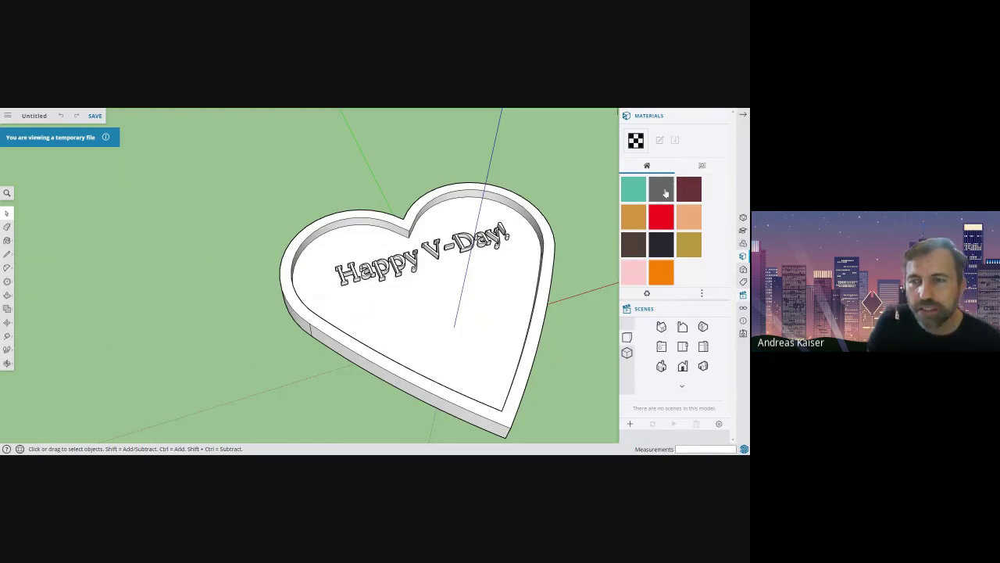
left_click(703, 166)
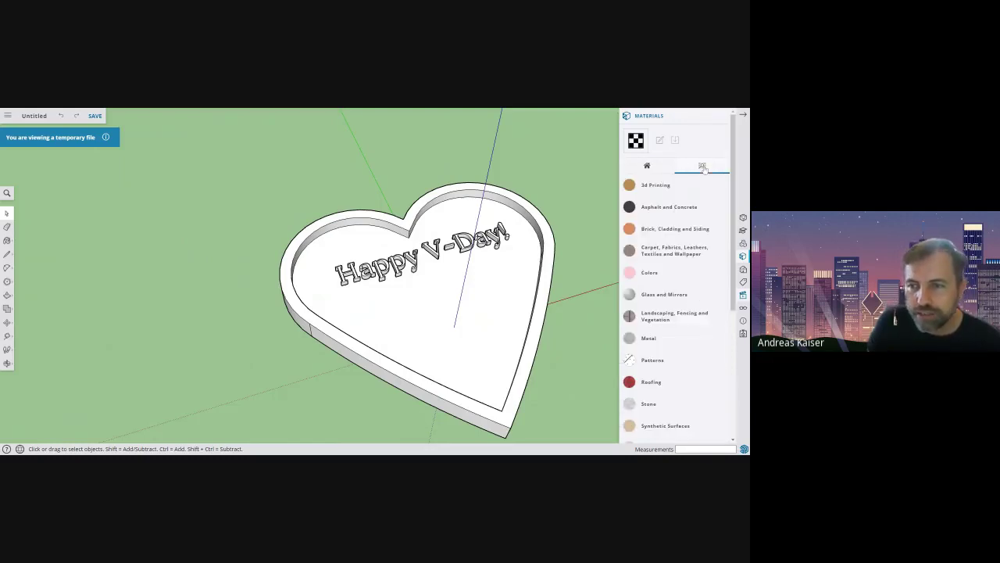
left_click(634, 274)
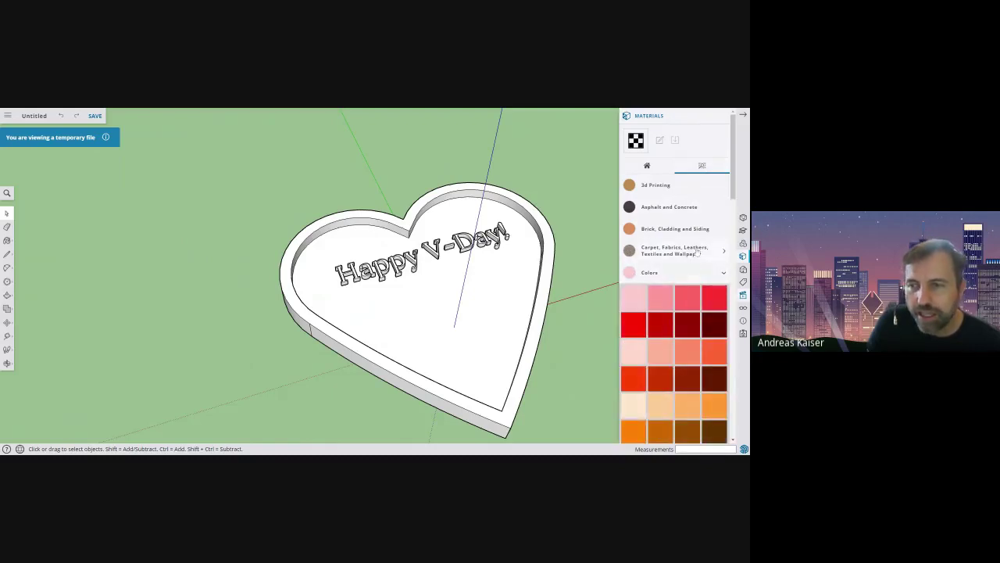
scroll(713, 301, "down", 5)
scroll(713, 305, "up", 4)
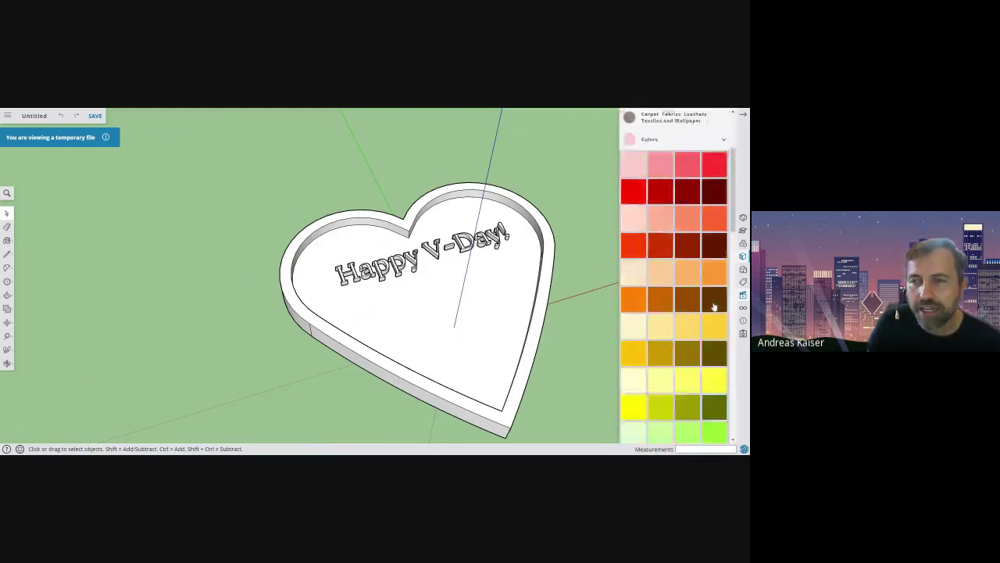
scroll(713, 306, "down", 8)
scroll(713, 306, "up", 4)
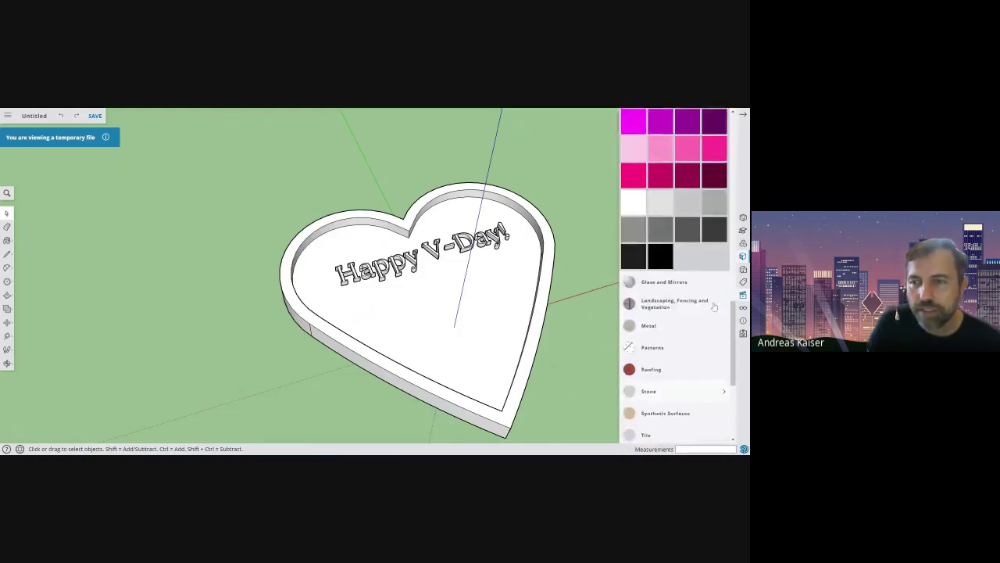
scroll(714, 307, "up", 8)
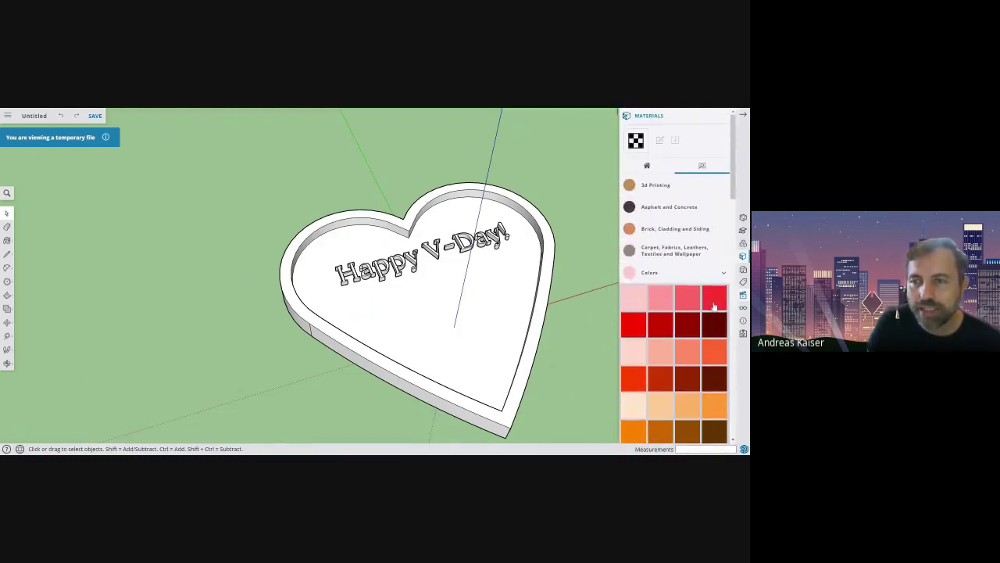
left_click(664, 264)
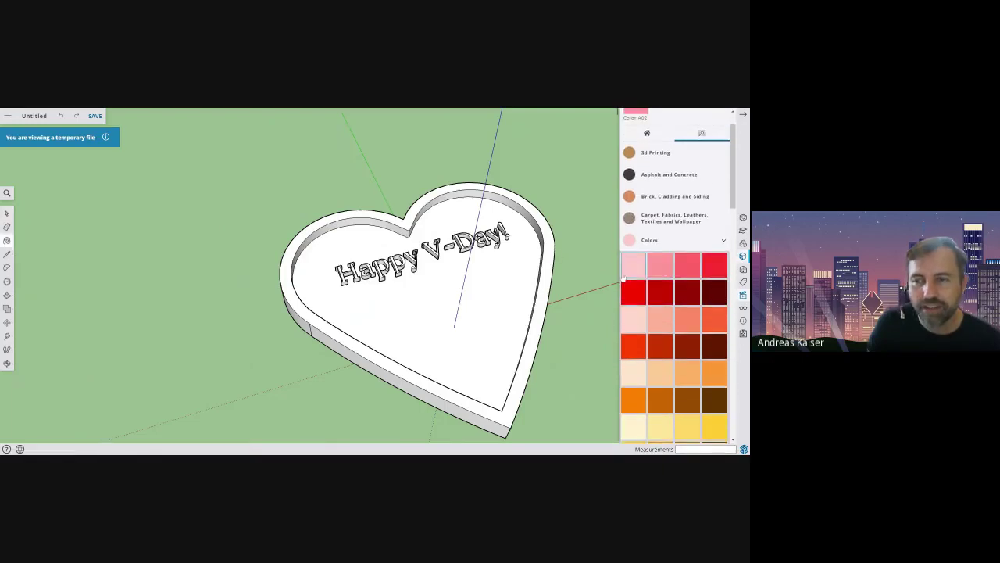
- Try painting the heart's floor and rim with Color A02, and undo both fills
left_click(505, 268)
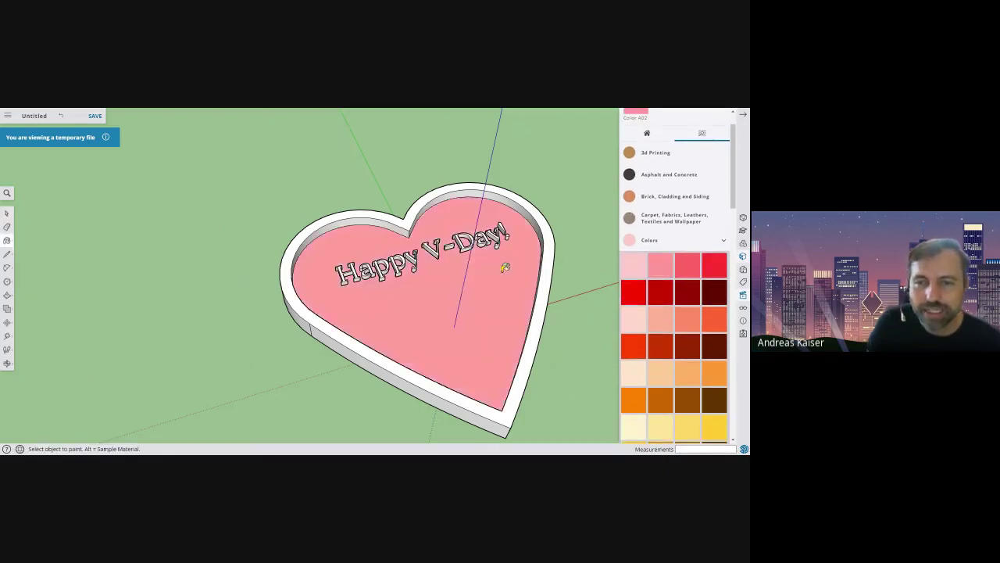
left_click(407, 219)
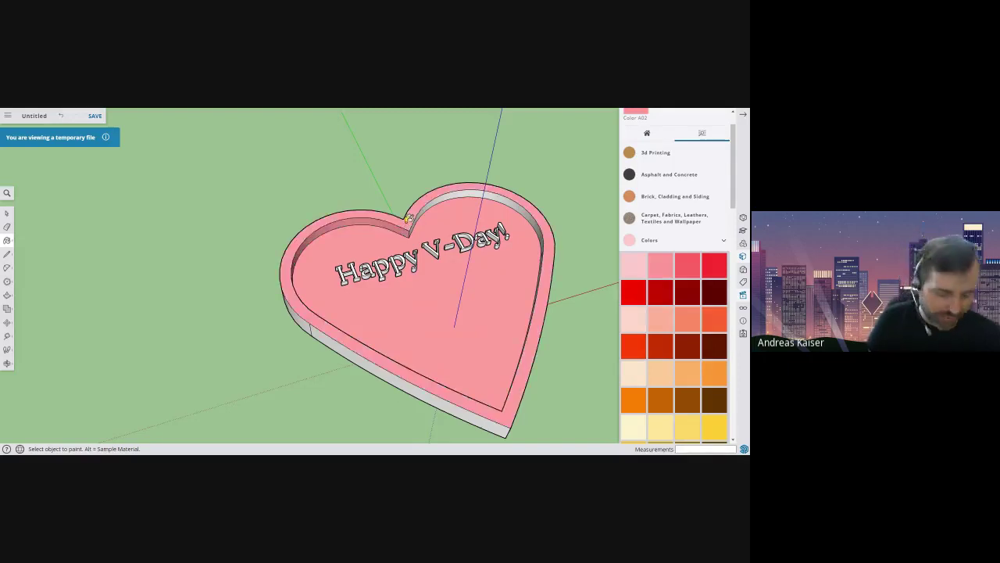
key("ctrl+z")
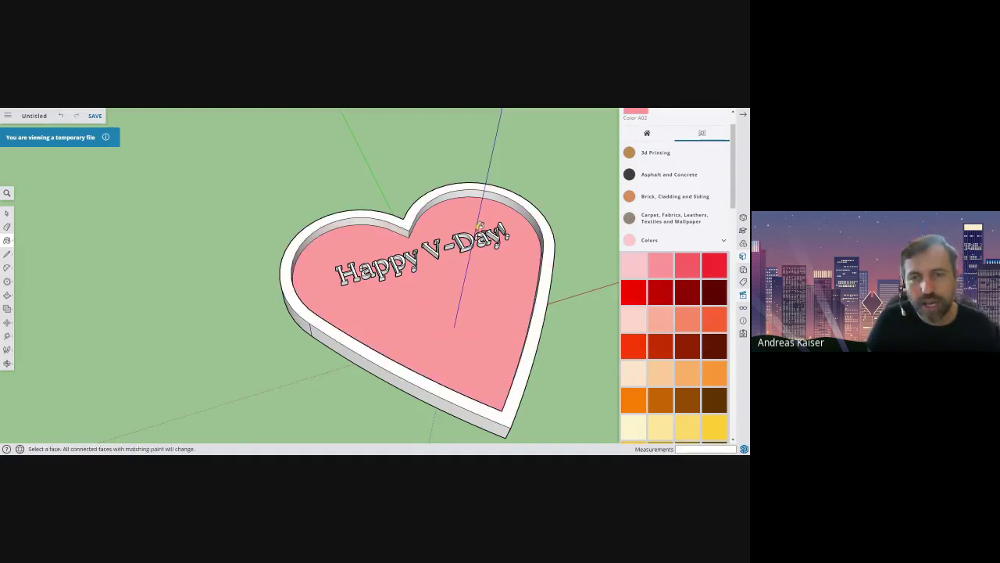
key("ctrl+z")
- Select the entire connected heart box and paint all its faces with the pink Color A02
left_click(6, 213)
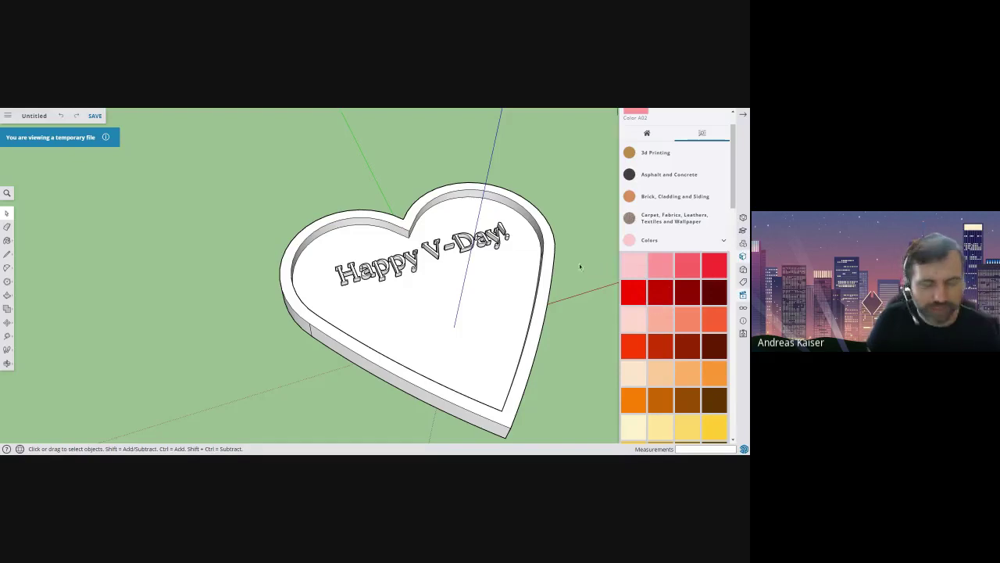
triple_click(509, 290)
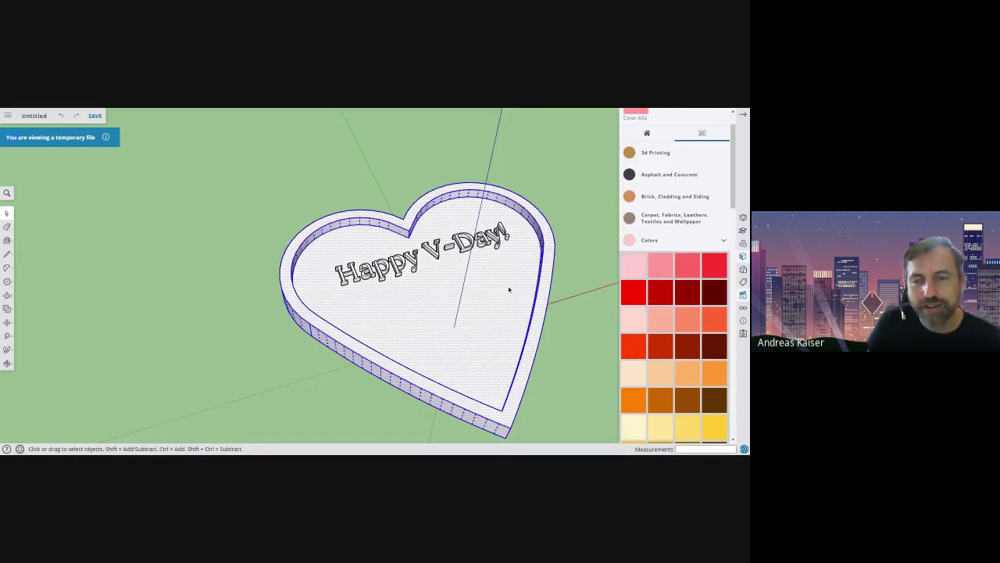
middle_click_drag(568, 372, 568, 349)
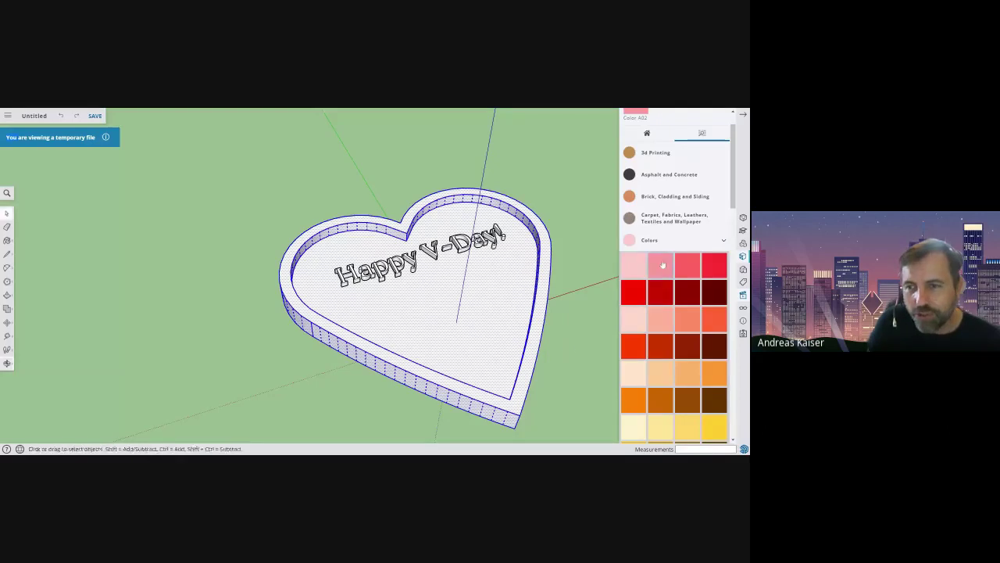
key("b")
left_click(487, 281)
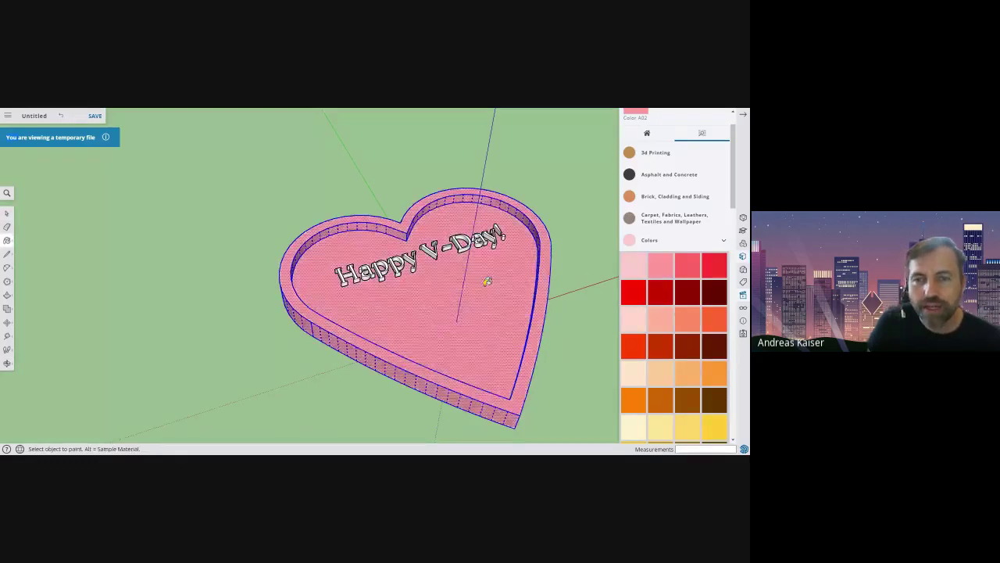
- Paint the "Happy V-Day!" text with the dark red Color A06 and deselect the heart box
middle_click_drag(536, 357, 371, 265)
mouse_move(406, 311)
middle_mouse_down()
mouse_move(448, 328)
mouse_move(536, 319)
middle_mouse_up()
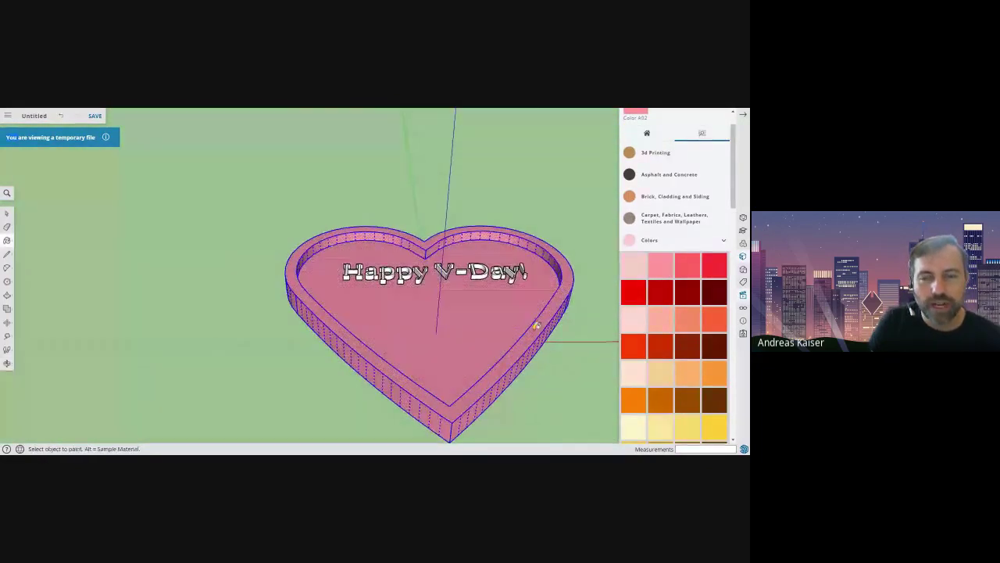
scroll(561, 329, "up", 3)
scroll(561, 329, "up", 1)
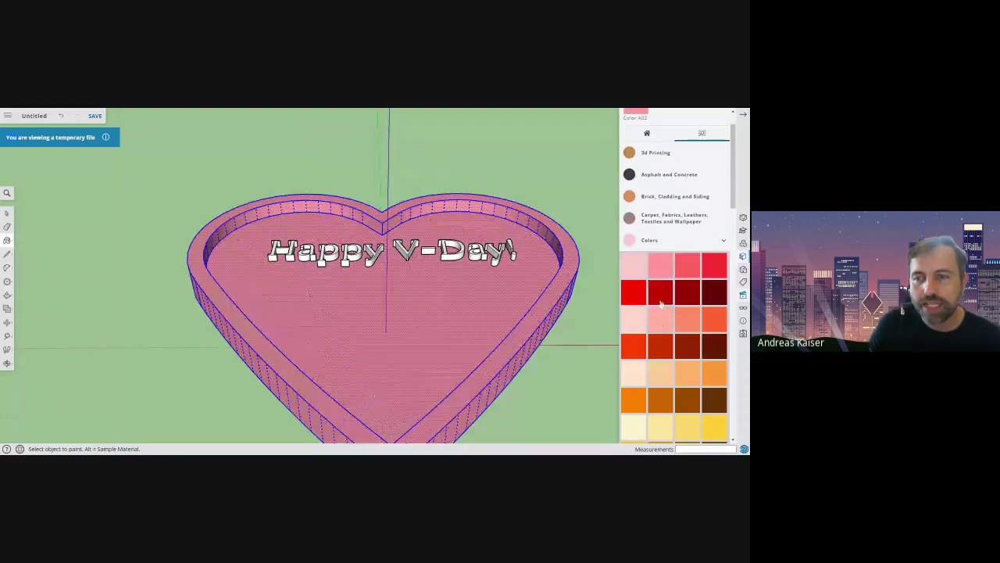
left_click(662, 293)
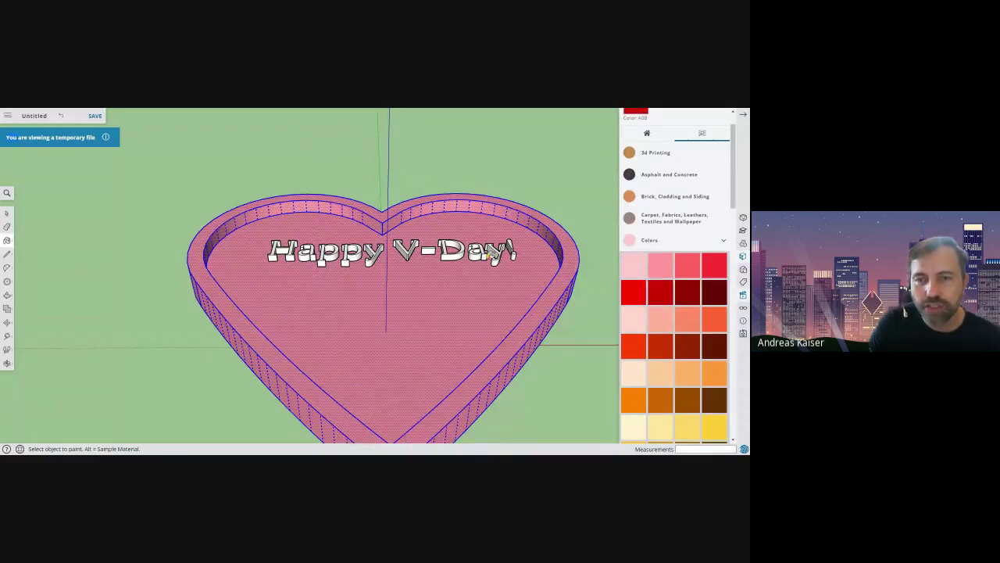
left_click(482, 249)
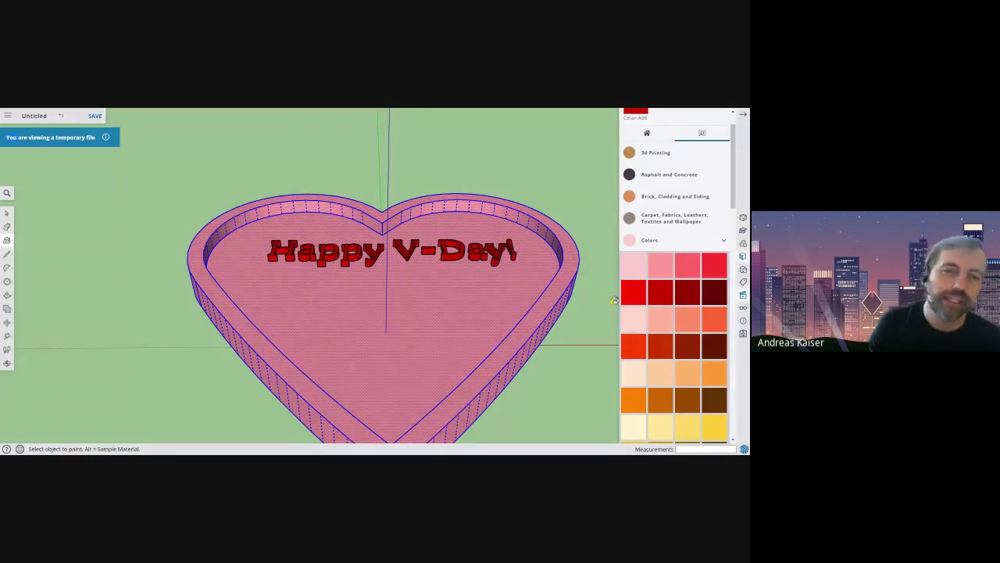
left_click(8, 213)
left_click(75, 224)
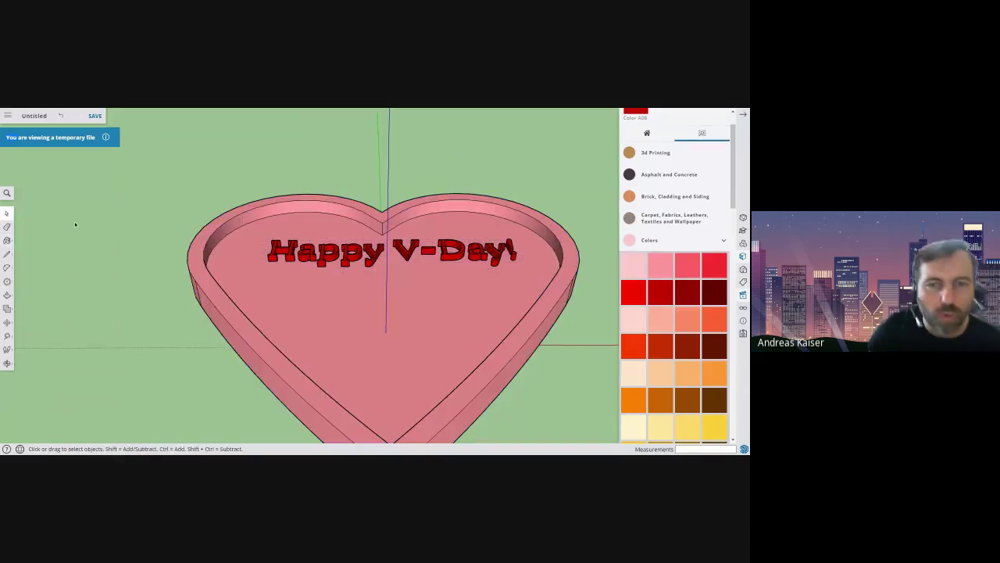
- Examine the painted heart box and its red lettering from several angles and distances
middle_click_drag(446, 285, 492, 372)
scroll(487, 360, "down", 3)
scroll(508, 379, "up", 3)
scroll(532, 390, "up", 3)
scroll(542, 397, "down", 4)
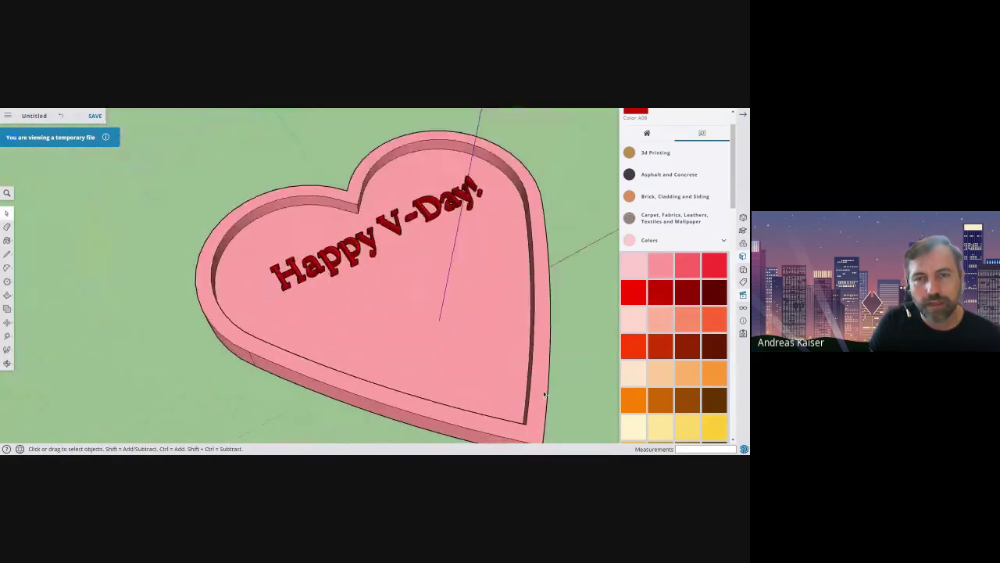
scroll(545, 393, "down", 1)
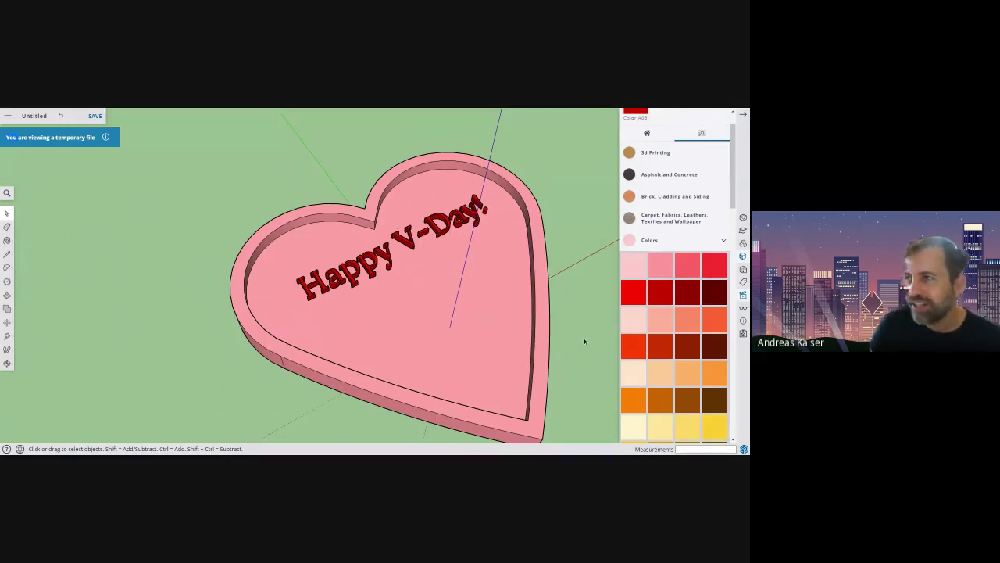
scroll(583, 346, "down", 1)
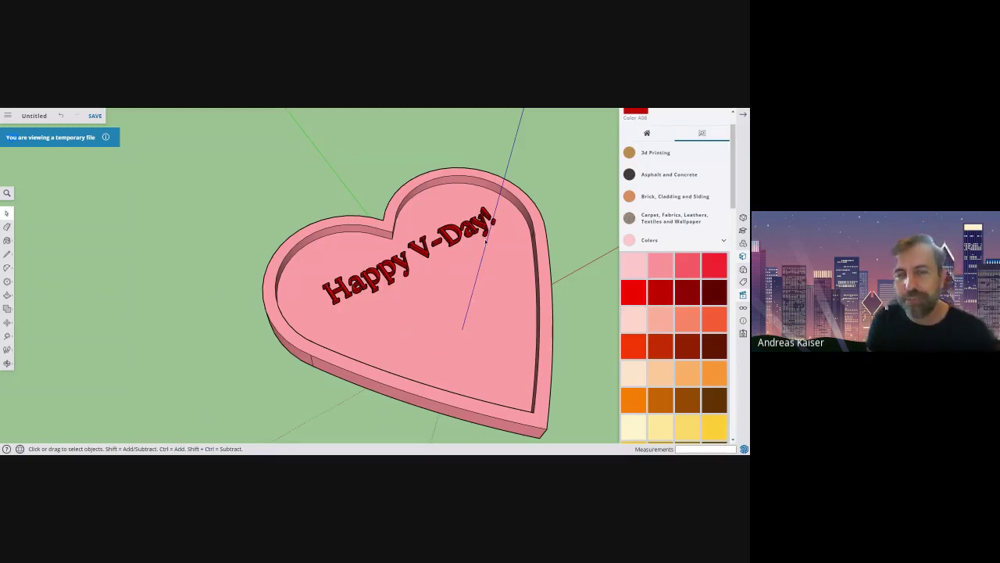
middle_click_drag(539, 331, 552, 368)
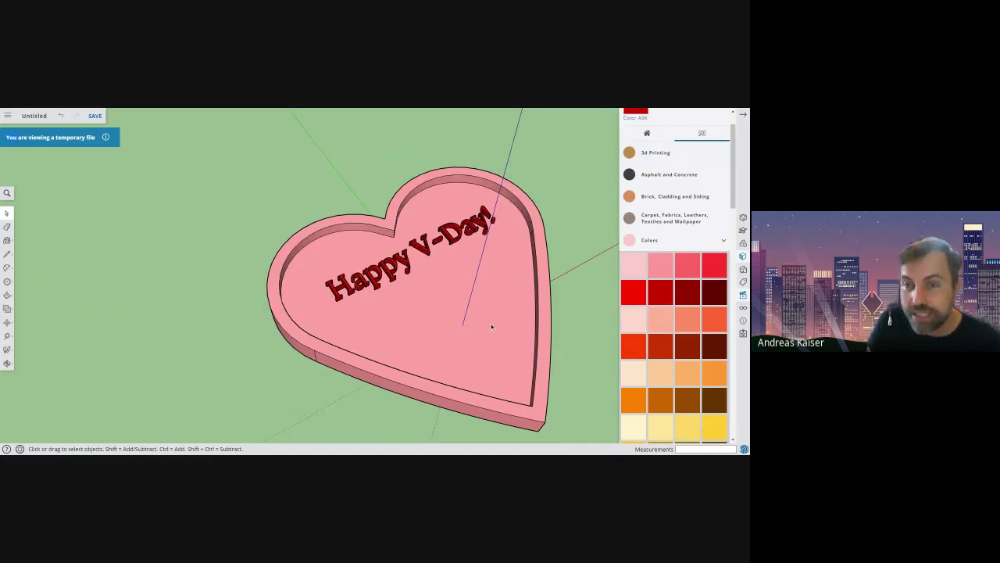
scroll(574, 405, "up", 2)
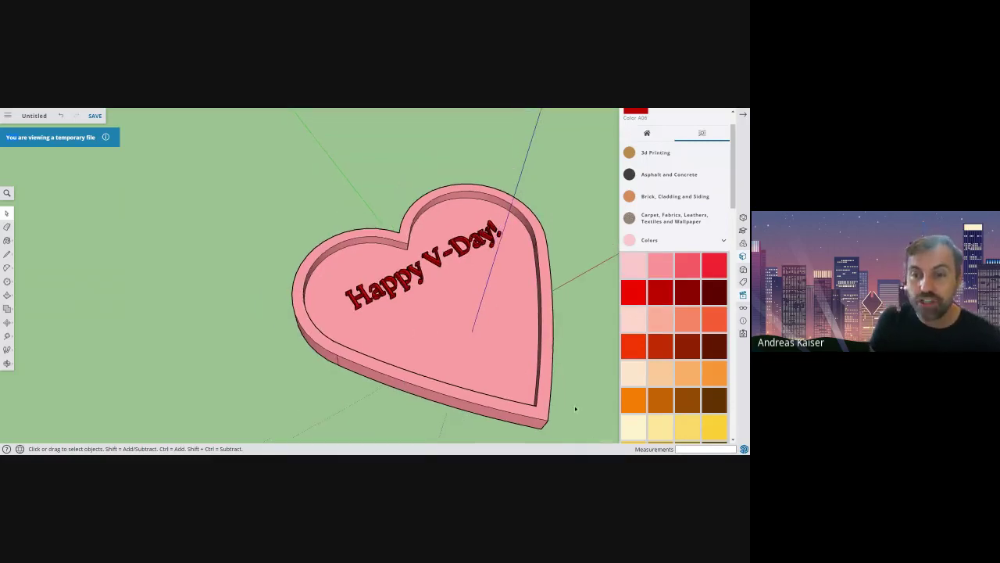
middle_click_drag(582, 422, 539, 437)
scroll(306, 370, "up", 4)
scroll(306, 369, "down", 5)
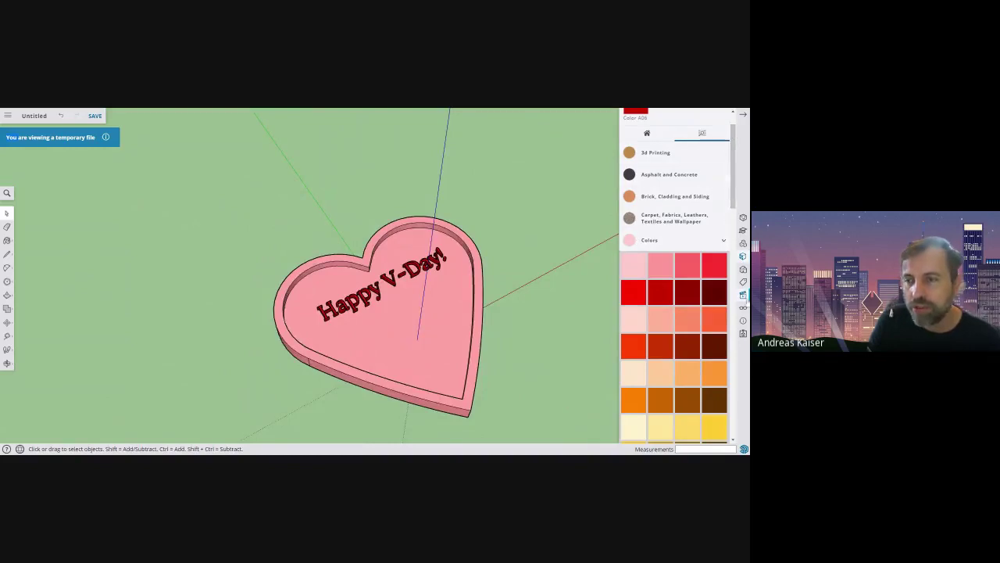
- Turn off the display of the model axes and inspect the heart box from another angle
left_click(743, 308)
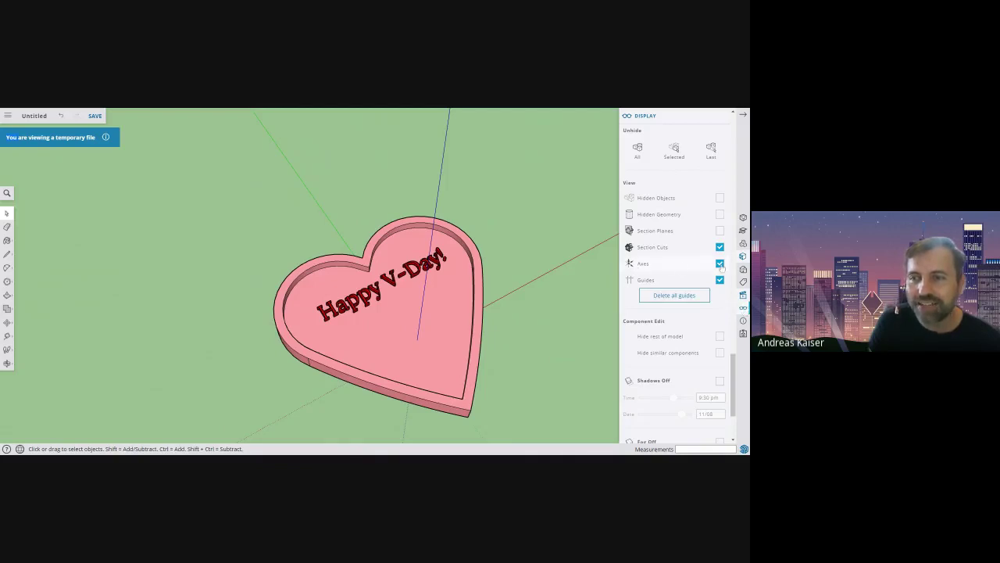
left_click(719, 264)
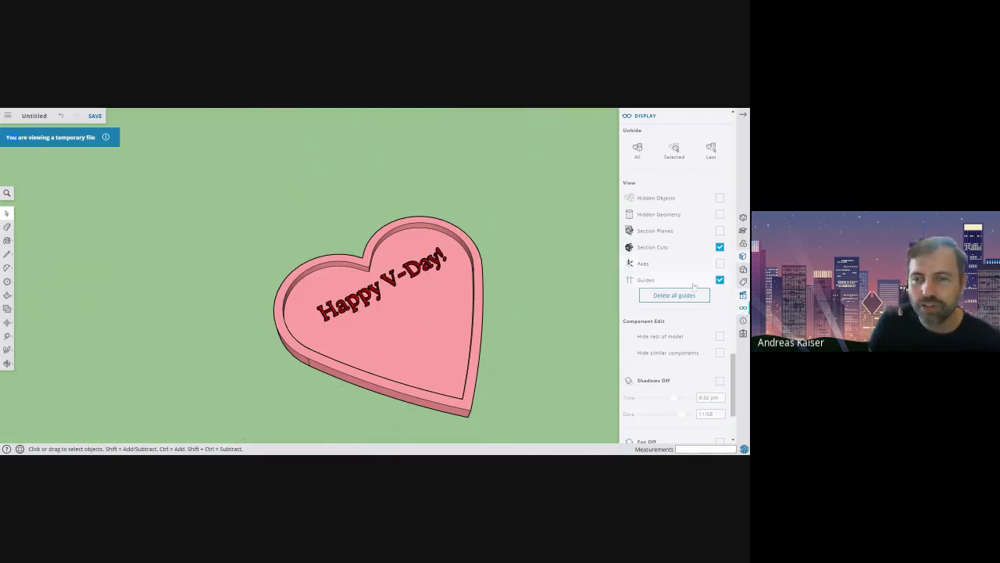
middle_click_drag(554, 293, 373, 332)
scroll(486, 346, "down", 3)
scroll(487, 350, "up", 5)
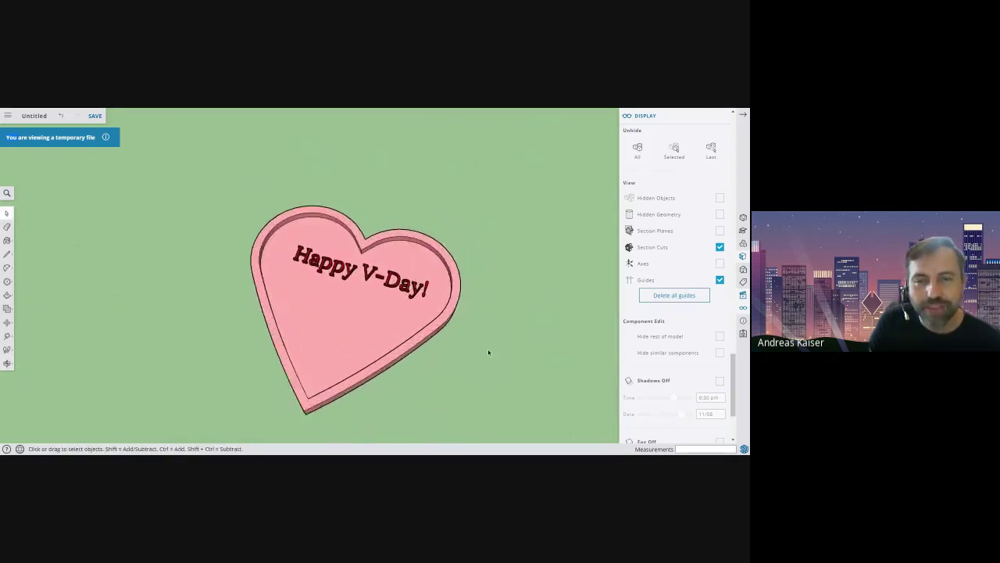
middle_click_drag(469, 351, 467, 302)
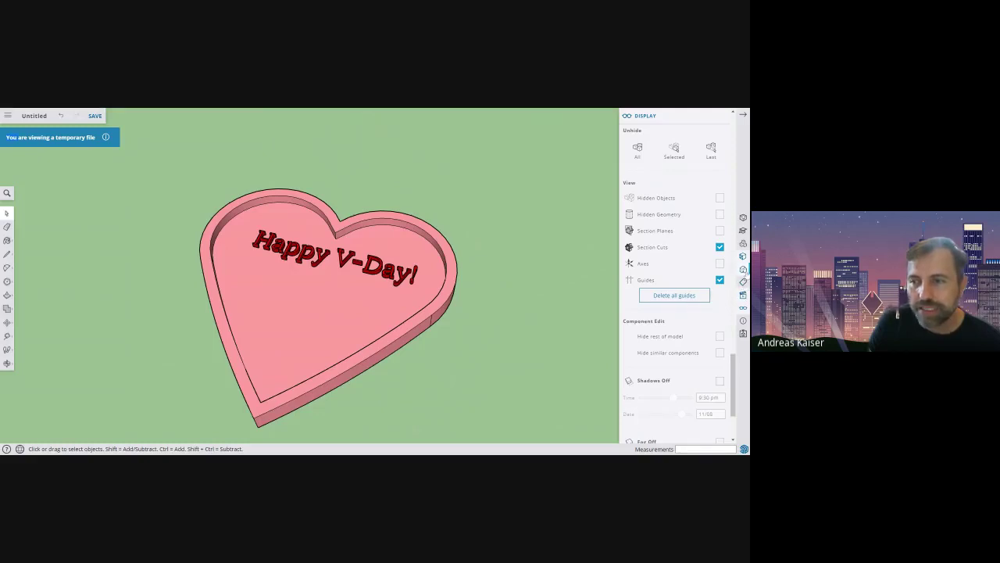
- Apply the "Shaded with textures" style from the Default Styles collection
left_click(743, 271)
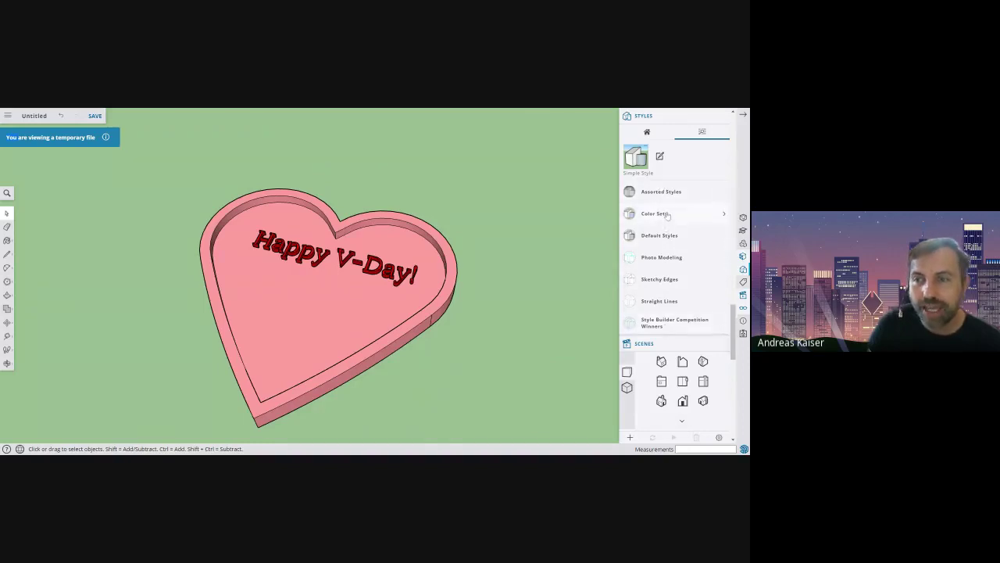
left_click(668, 237)
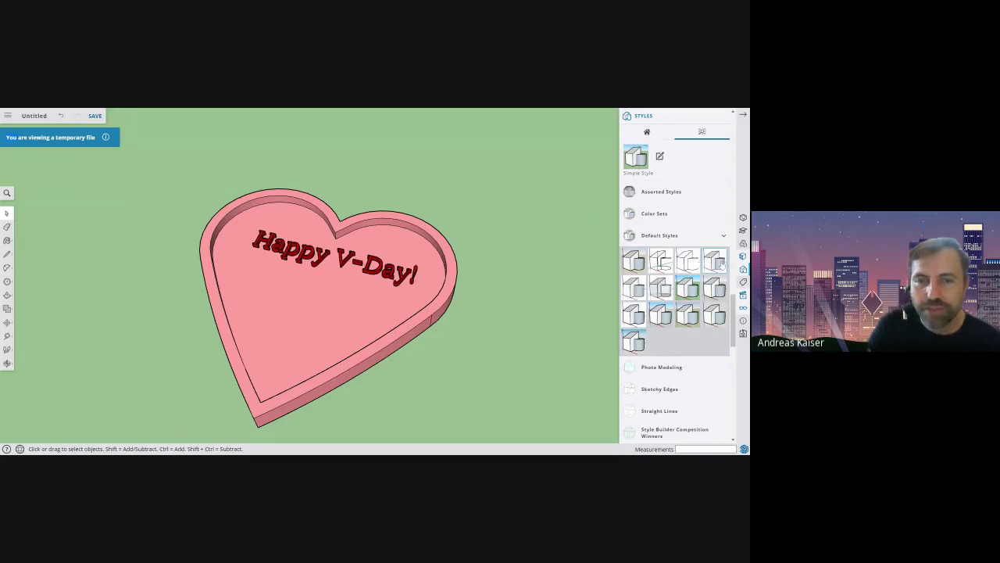
left_click(637, 291)
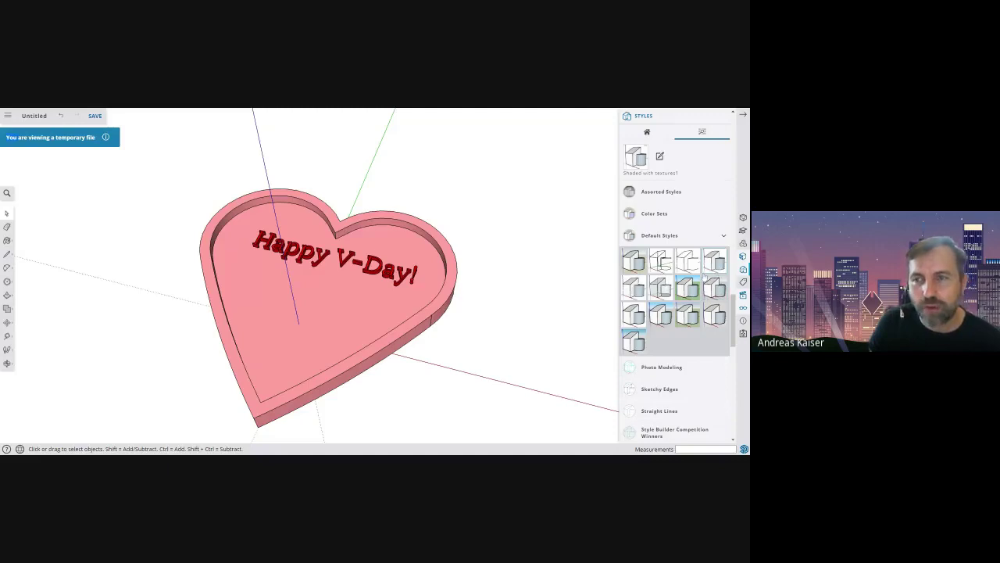
- Try the "Scribble on Masonite" style from Assorted Styles on the heart box, and switch to the Blueprint style
left_click(672, 196)
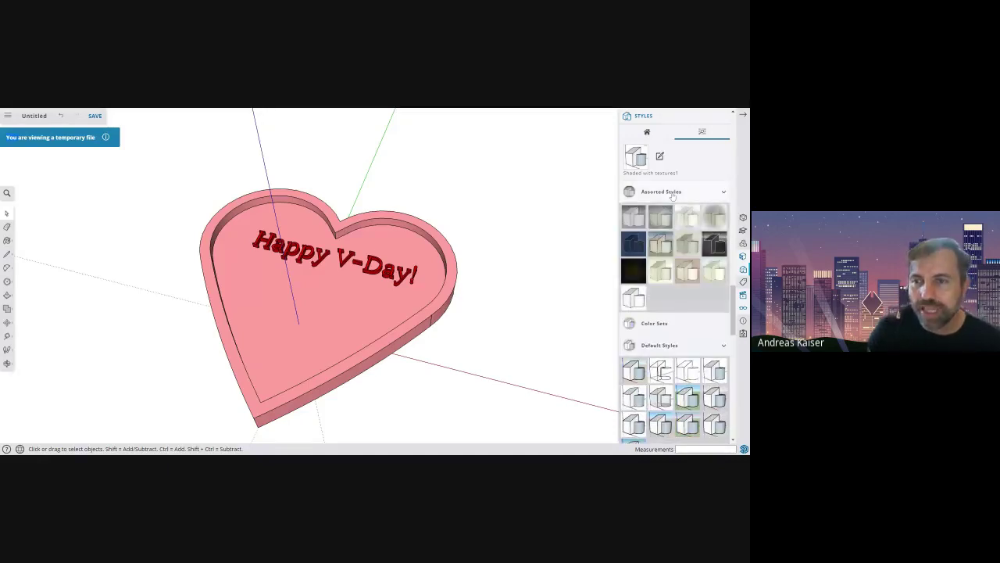
left_click(691, 273)
middle_click_drag(404, 386, 382, 347)
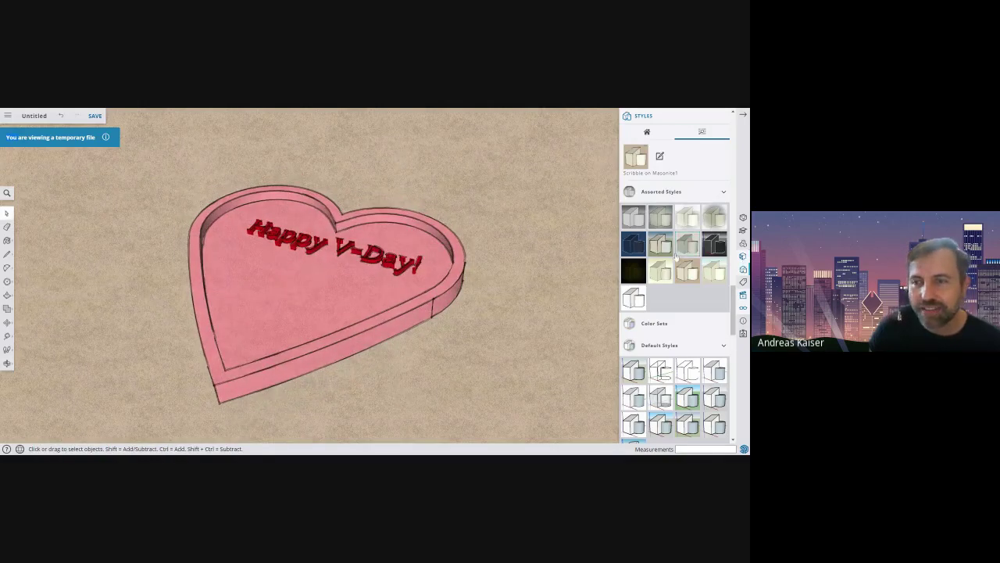
left_click(634, 245)
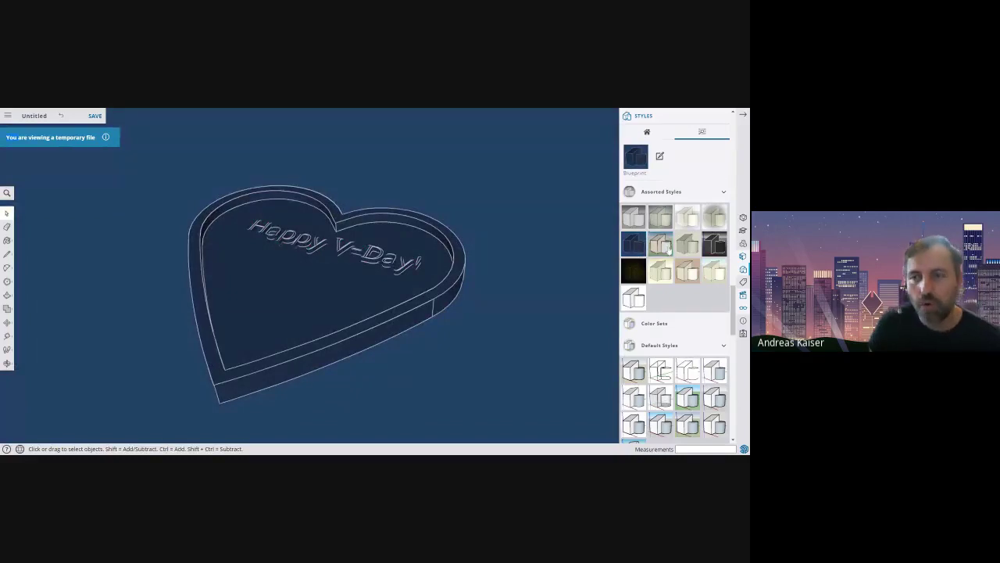
- Apply the "Brush Strokes on Canvas" style from Assorted Styles and view the heart box from a higher angle
left_click(666, 248)
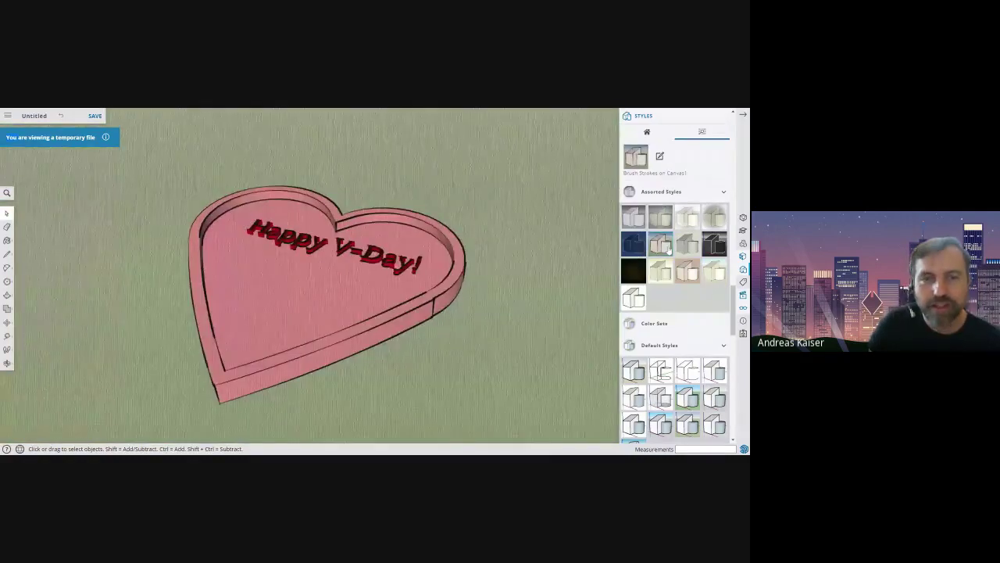
middle_click_drag(522, 299, 479, 328)
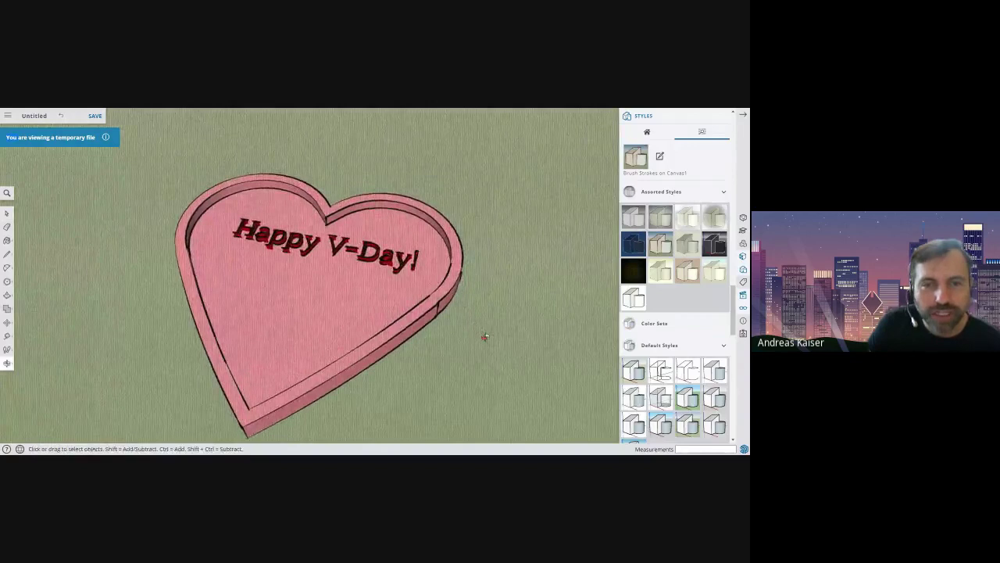
scroll(469, 321, "down", 2)
scroll(354, 326, "up", 2)
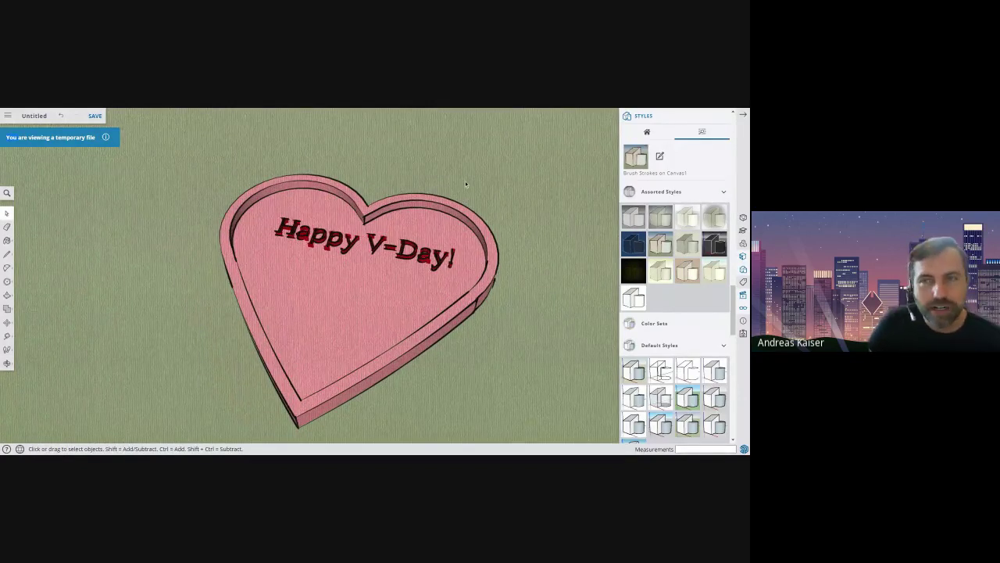
- Bring up the file commands to review the options for saving, exporting and downloading the heart box model
left_click(8, 116)
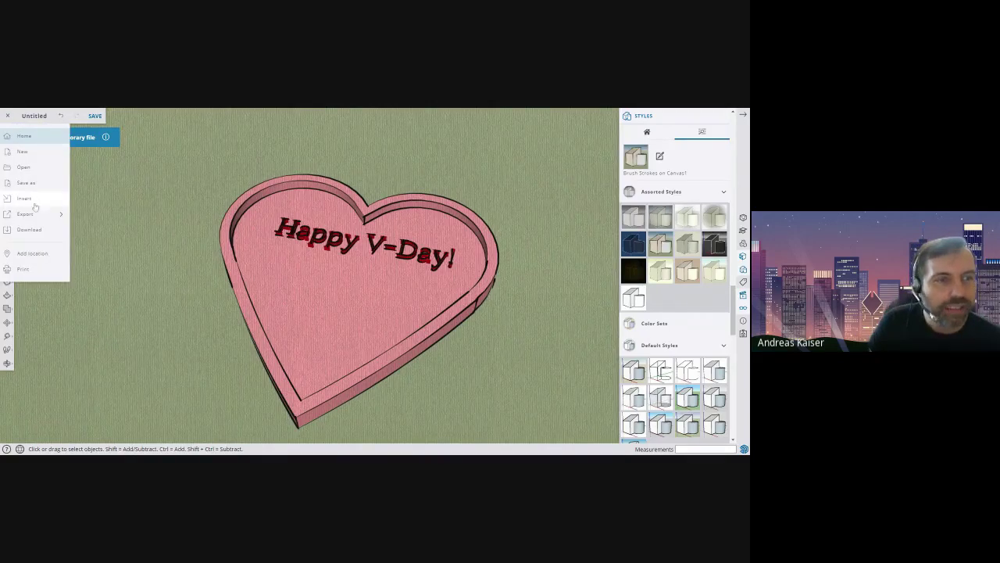
mouse_move(37, 213)
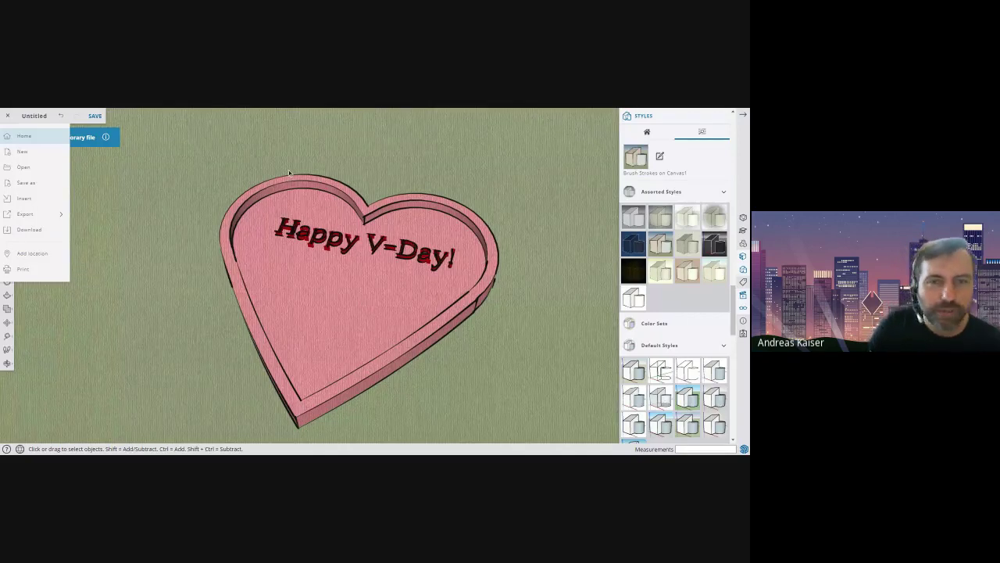
scroll(516, 258, "up", 1)
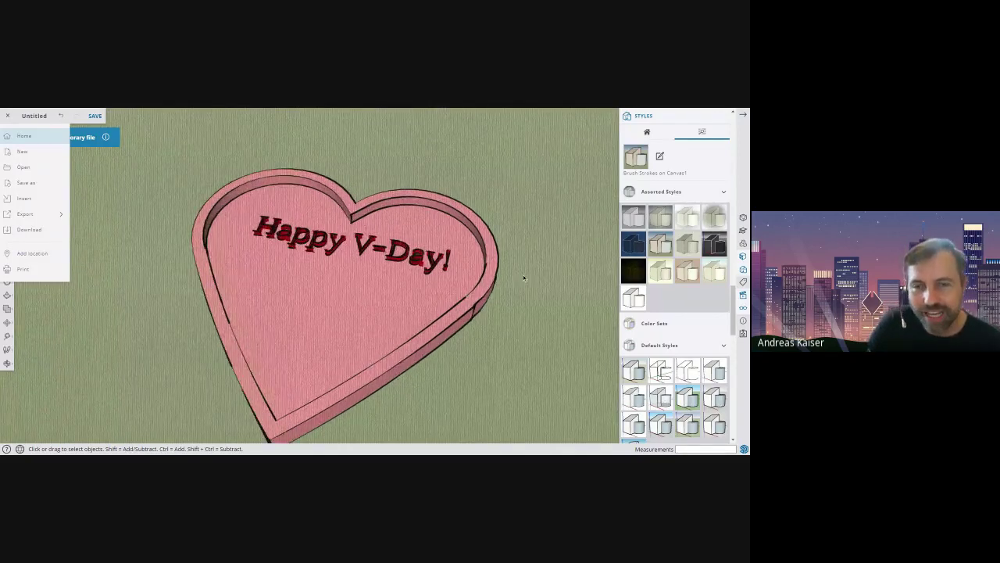